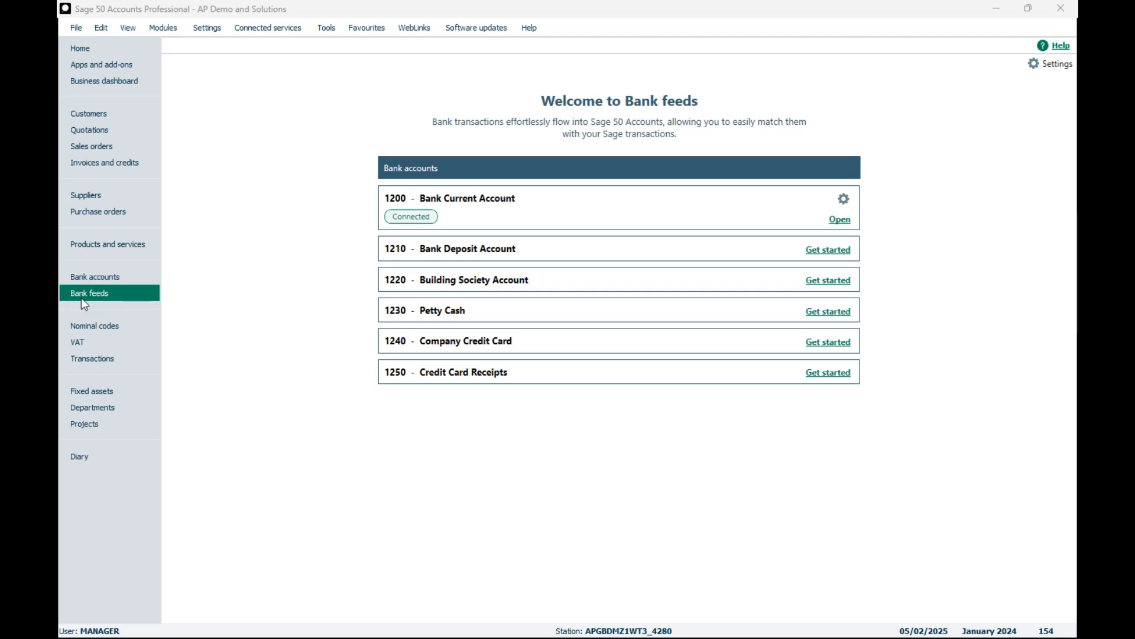
{"action": "right_click", "coordinate": [123, 296]}
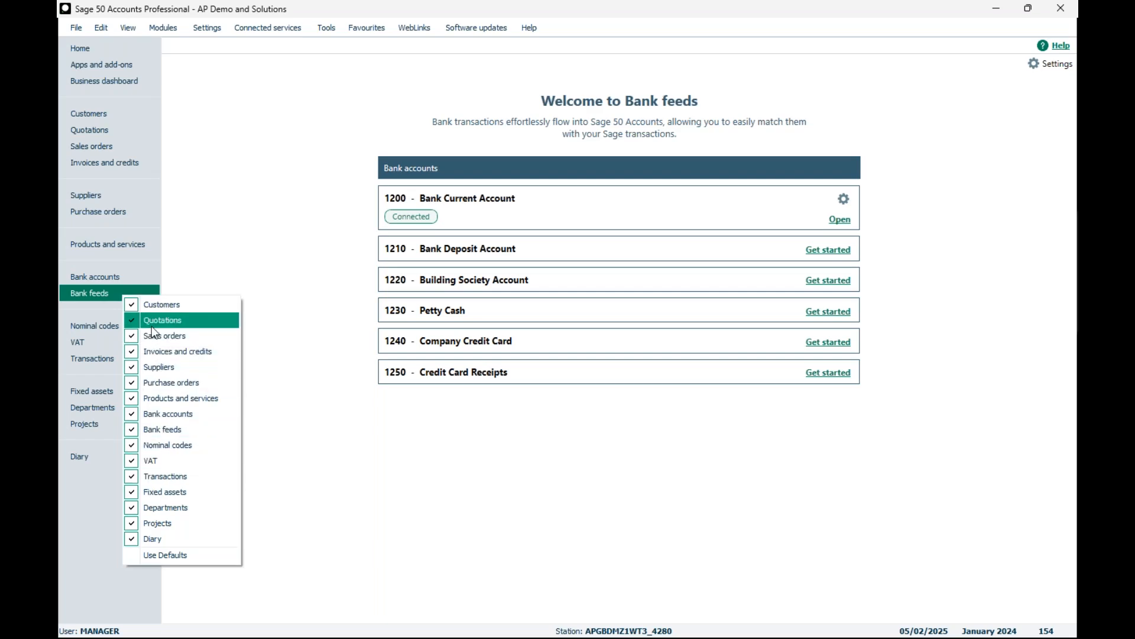
{"action": "left_click", "coordinate": [175, 283]}
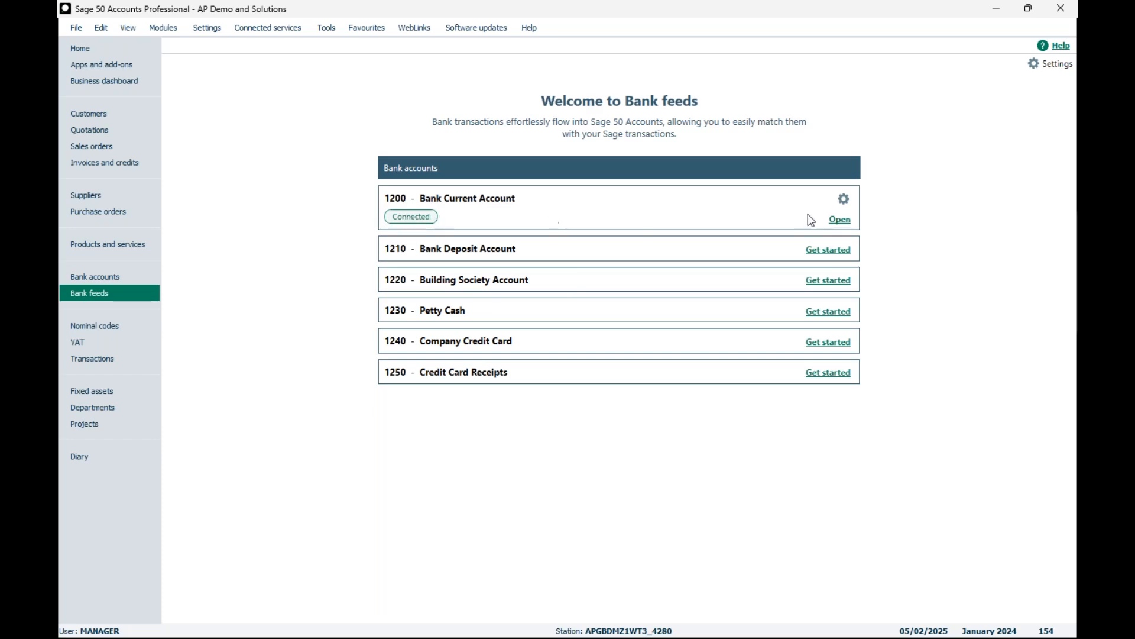
Step: Open the Bank Current Account feed and confirm the auto-matched £75.00 Payment 9956 dated 02/12/2024
{"action": "left_click", "coordinate": [688, 272]}
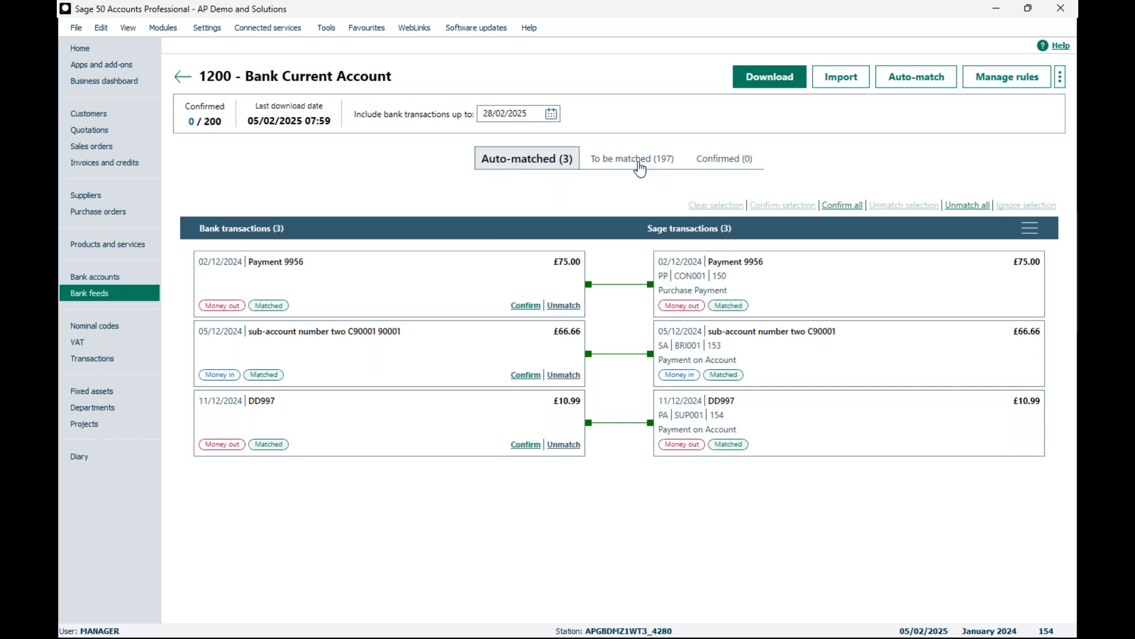
{"action": "left_click", "coordinate": [526, 306]}
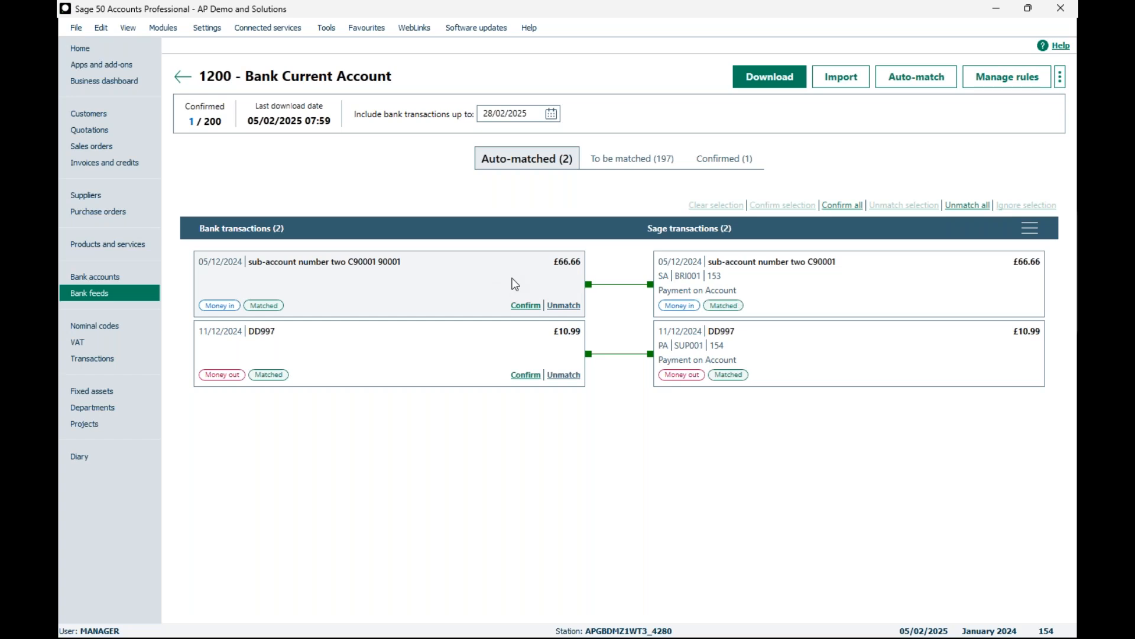
{"action": "left_click", "coordinate": [439, 288]}
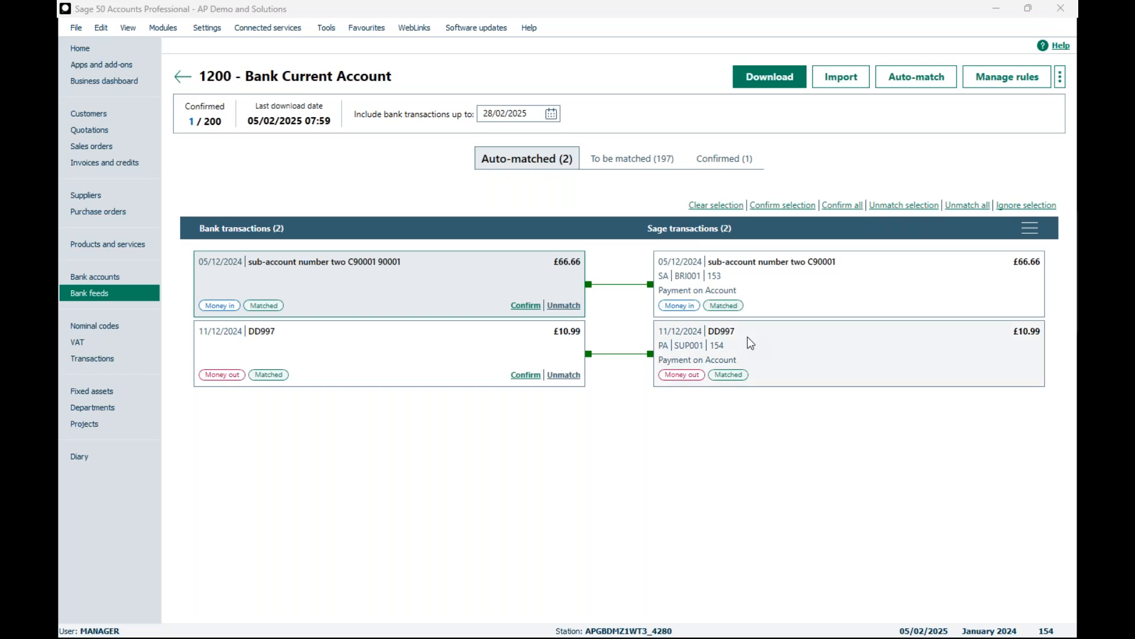
Step: Search both lists of transactions to be matched for "invoice" and match the £86.00 Sage payment on account with the 05/12/2024 bank transaction
{"action": "left_click", "coordinate": [625, 170]}
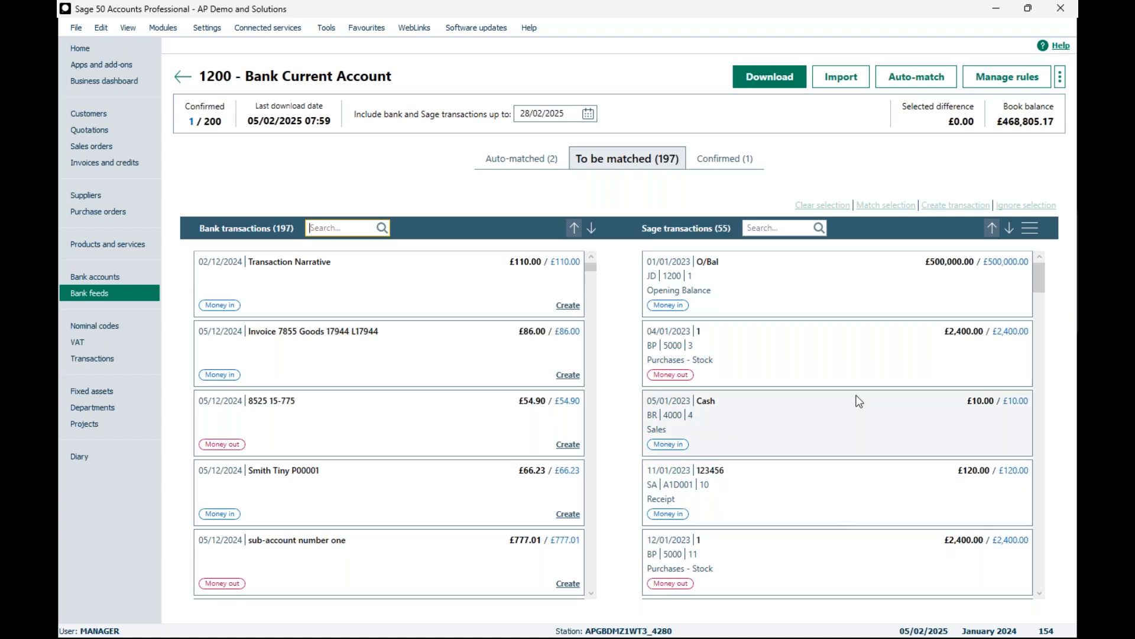
{"action": "scroll", "coordinate": [859, 402], "scroll_direction": "down", "scroll_amount": 3}
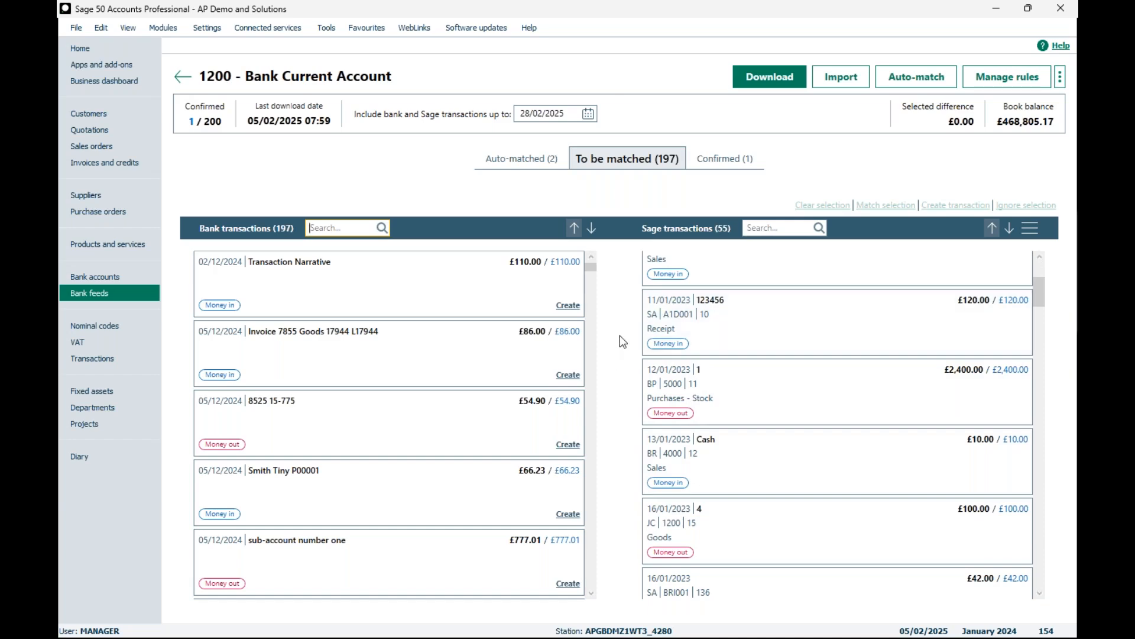
{"action": "scroll", "coordinate": [669, 329], "scroll_direction": "up", "scroll_amount": 3}
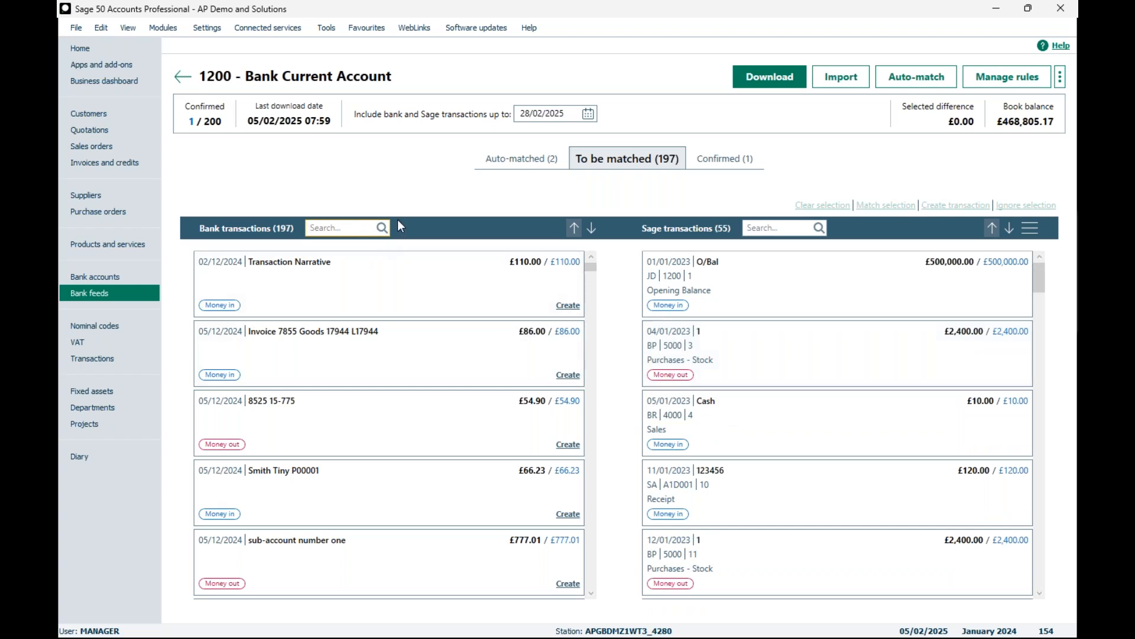
{"action": "type", "text": "invoice"}
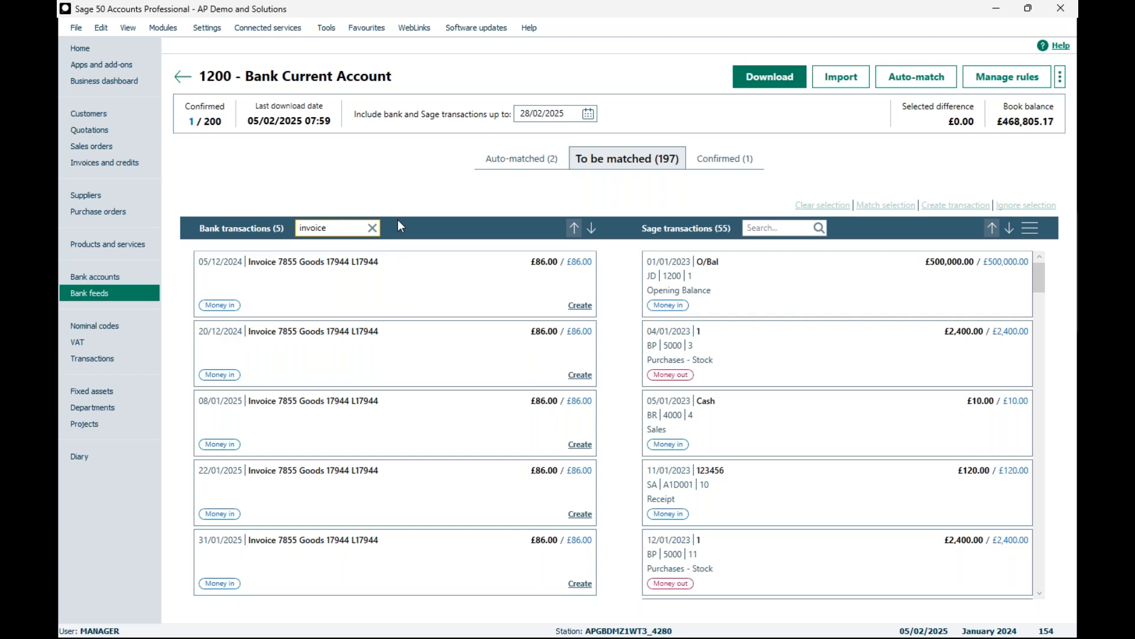
{"action": "left_click", "coordinate": [780, 228]}
{"action": "type", "text": "invoice"}
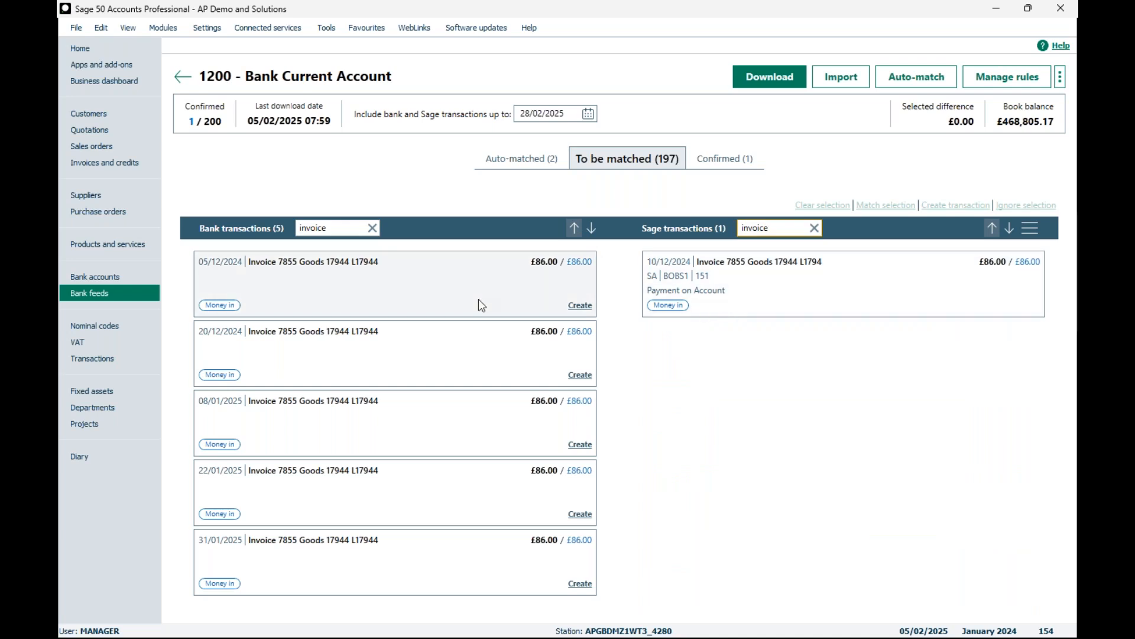
{"action": "left_click_drag", "start_coordinate": [762, 284], "coordinate": [518, 301]}
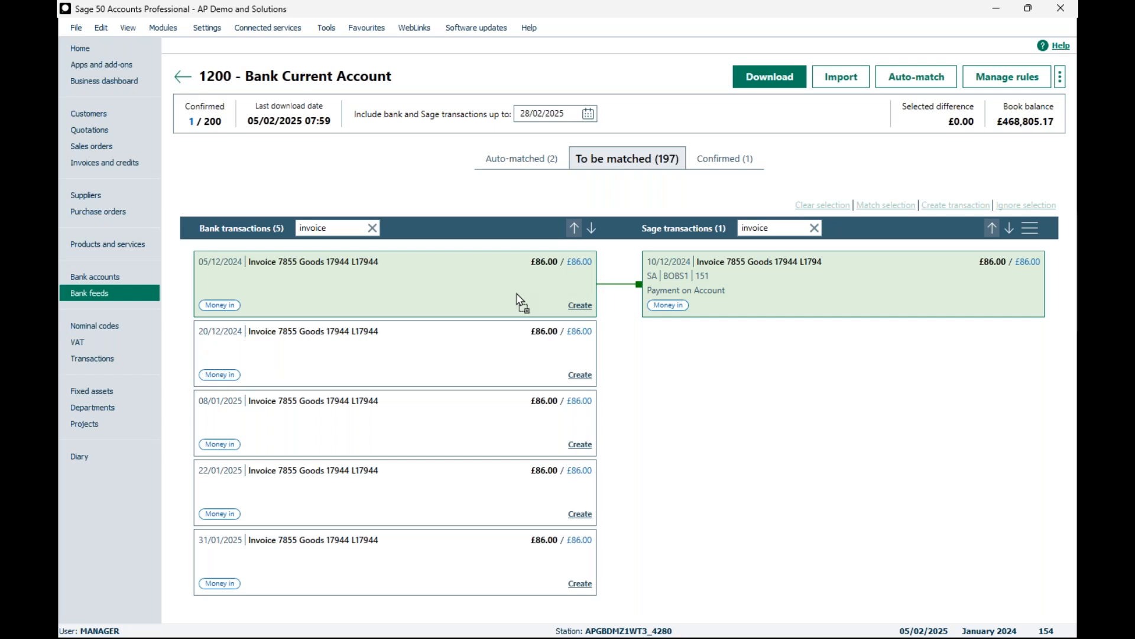
{"action": "left_click_drag", "start_coordinate": [517, 294], "coordinate": [517, 294]}
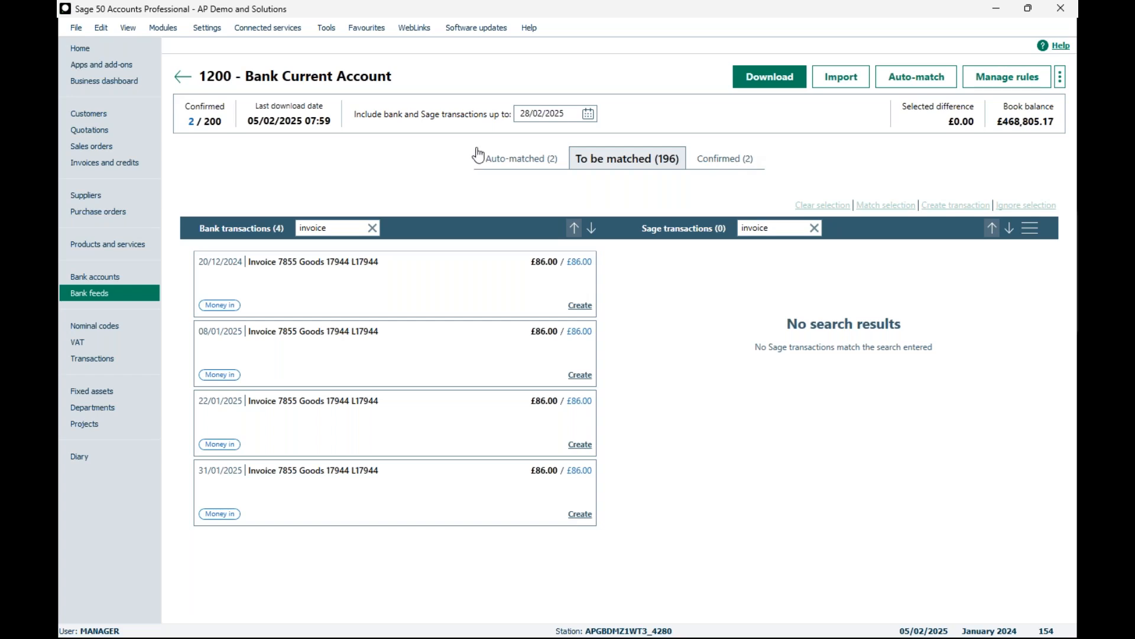
Step: Filter both the bank and the Sage transactions by "bank fee"
{"action": "left_click", "coordinate": [372, 227]}
{"action": "type", "text": "bank"}
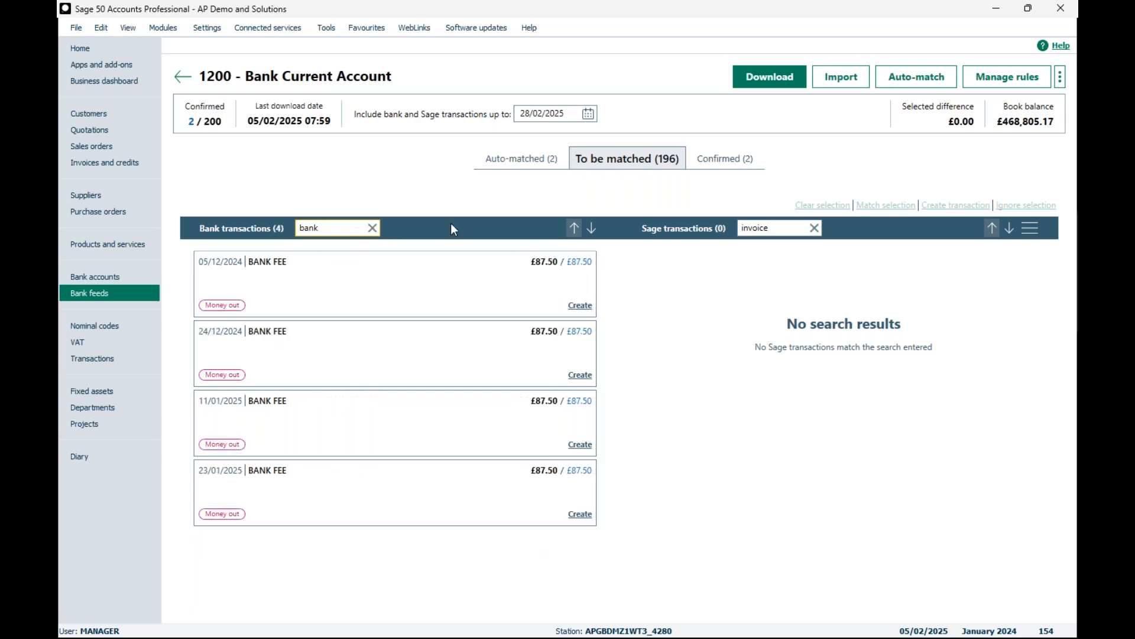
{"action": "type", "text": " fee"}
{"action": "left_click", "coordinate": [772, 227]}
{"action": "key", "text": "ctrl+a"}
{"action": "type", "text": "bank"}
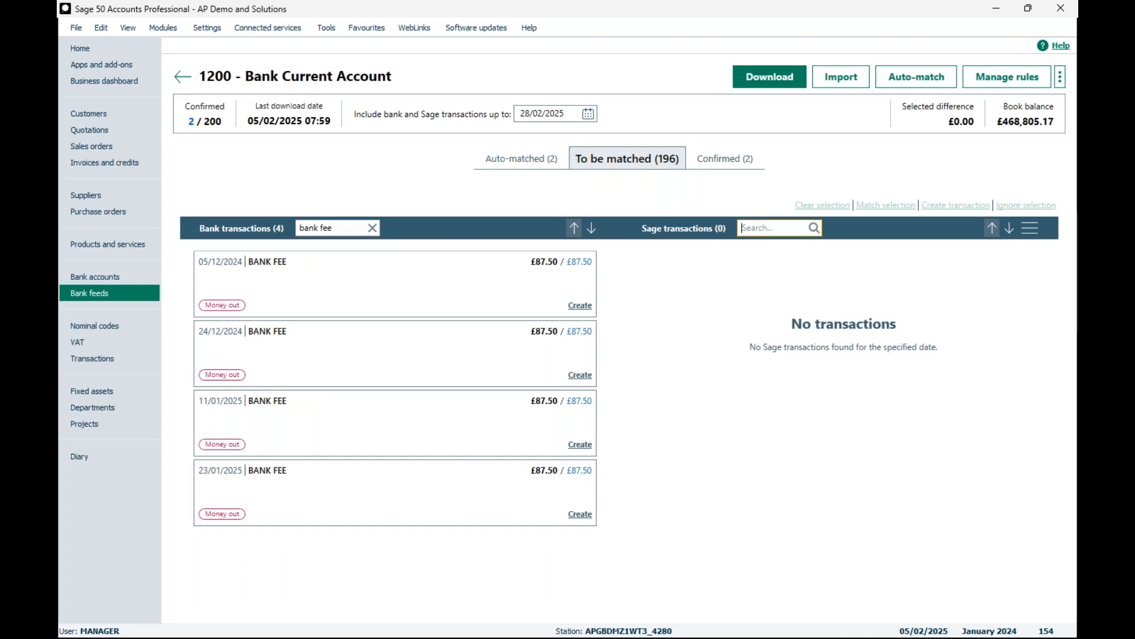
{"action": "type", "text": " fee"}
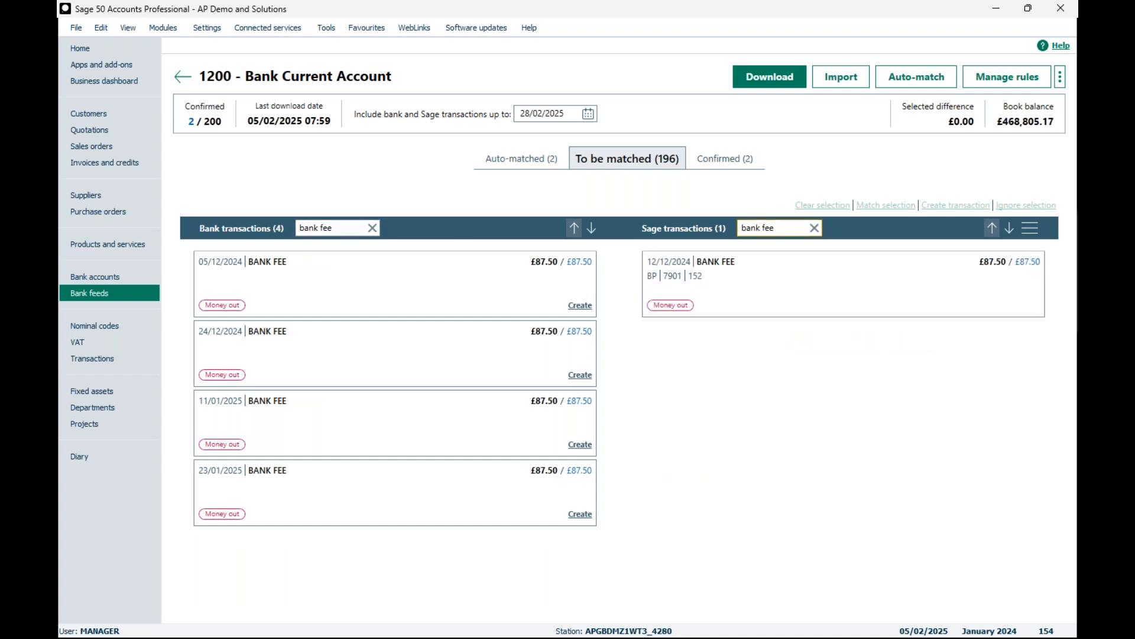
Step: Match the 05/12/2024 BANK FEE bank transaction with the 12/12/2024 BANK FEE Sage transaction
{"action": "left_click", "coordinate": [497, 279]}
{"action": "left_click", "coordinate": [727, 309]}
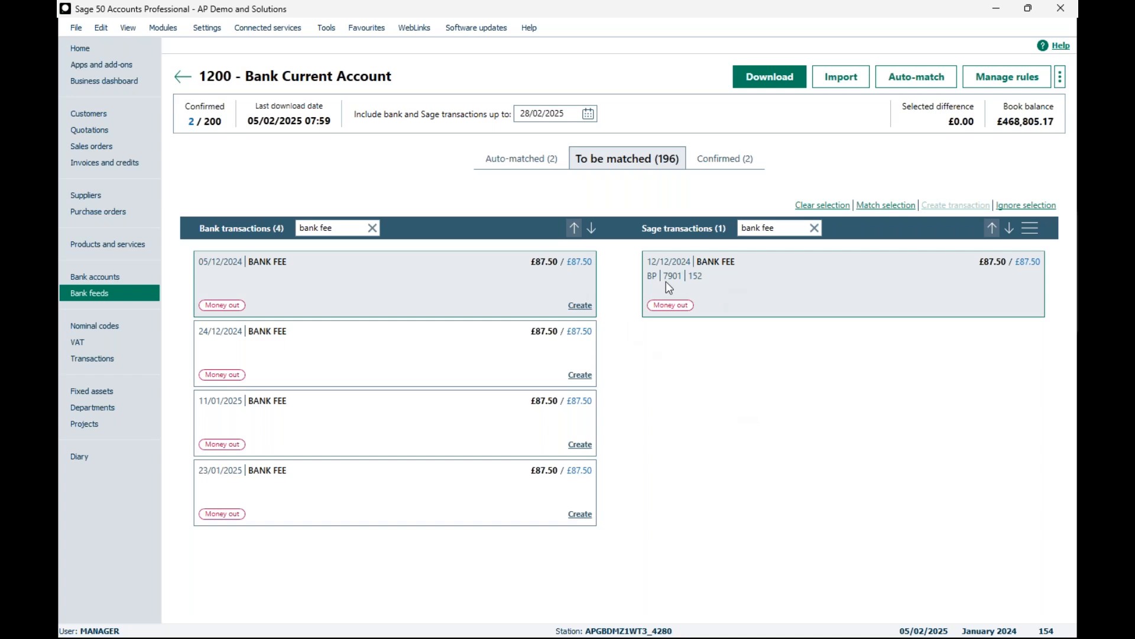
{"action": "left_click", "coordinate": [882, 207]}
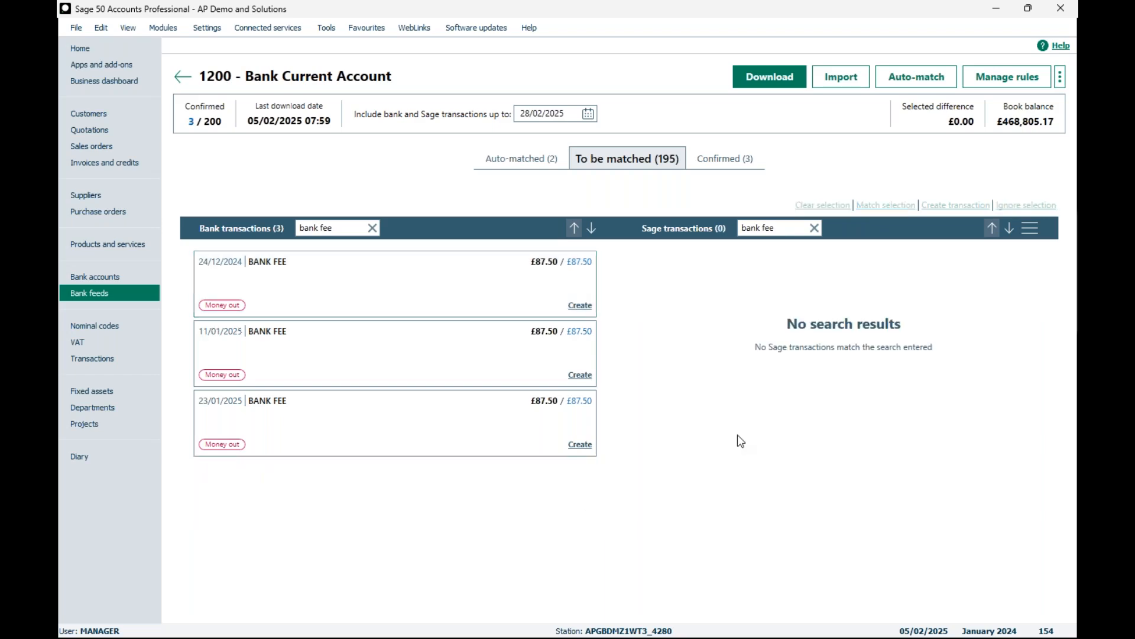
Step: Clear both searches and match the £120.00 Sage receipt dated 11/01/2023 to the £2,103.09 Shares bank transaction dated 10/12/2024
{"action": "left_click", "coordinate": [372, 228]}
{"action": "left_click", "coordinate": [814, 228]}
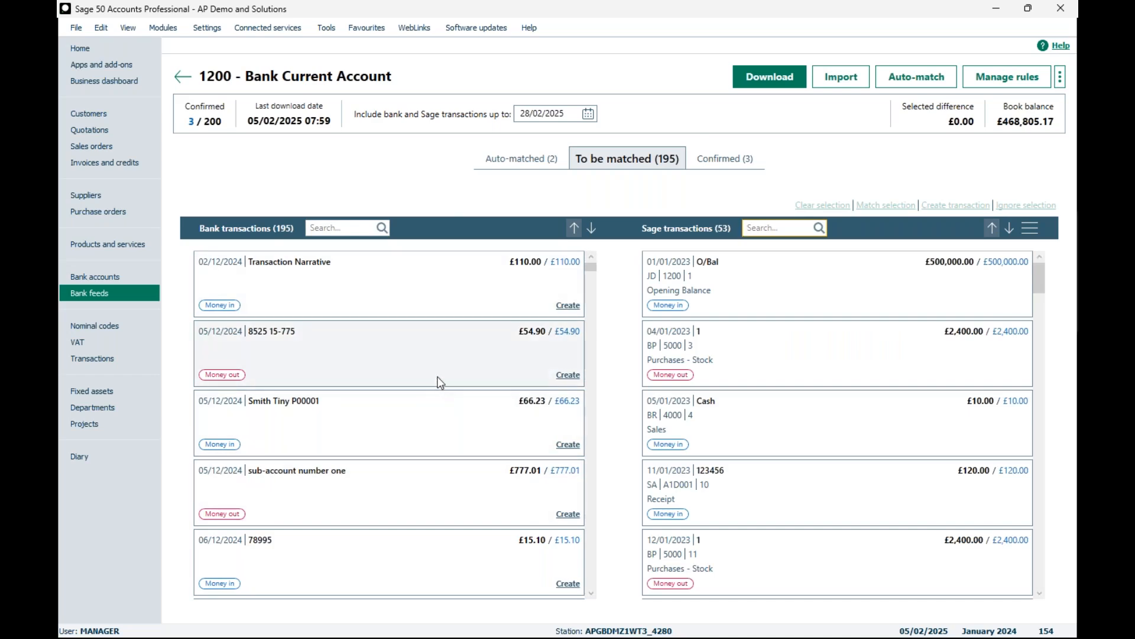
{"action": "scroll", "coordinate": [439, 381], "scroll_direction": "down", "scroll_amount": 1}
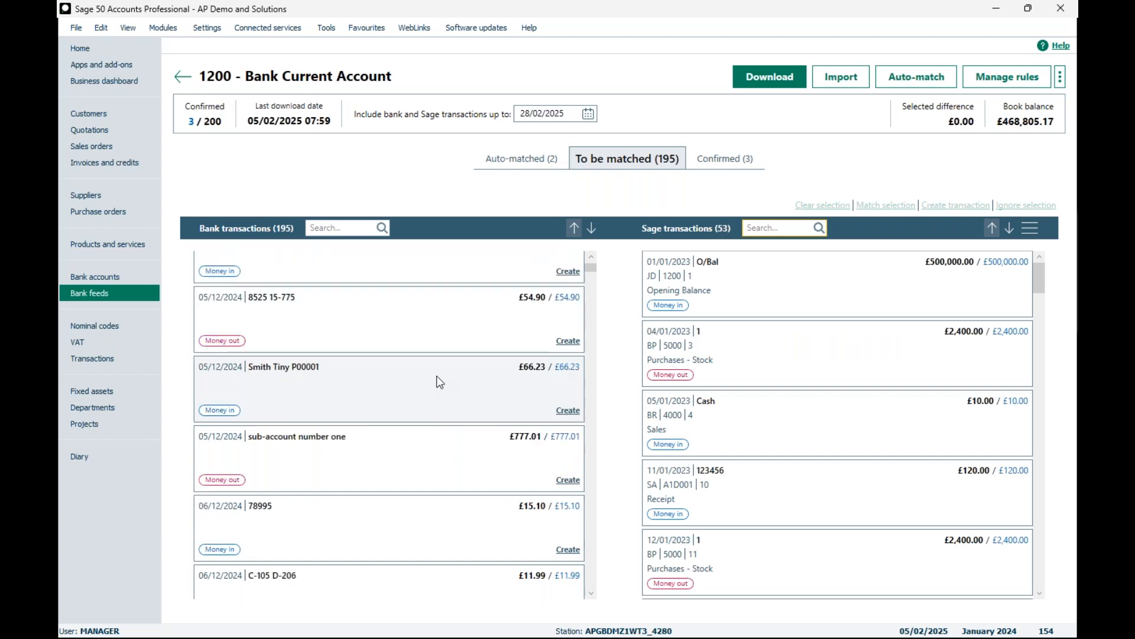
{"action": "scroll", "coordinate": [445, 363], "scroll_direction": "down", "scroll_amount": 1}
{"action": "scroll", "coordinate": [444, 366], "scroll_direction": "down", "scroll_amount": 8}
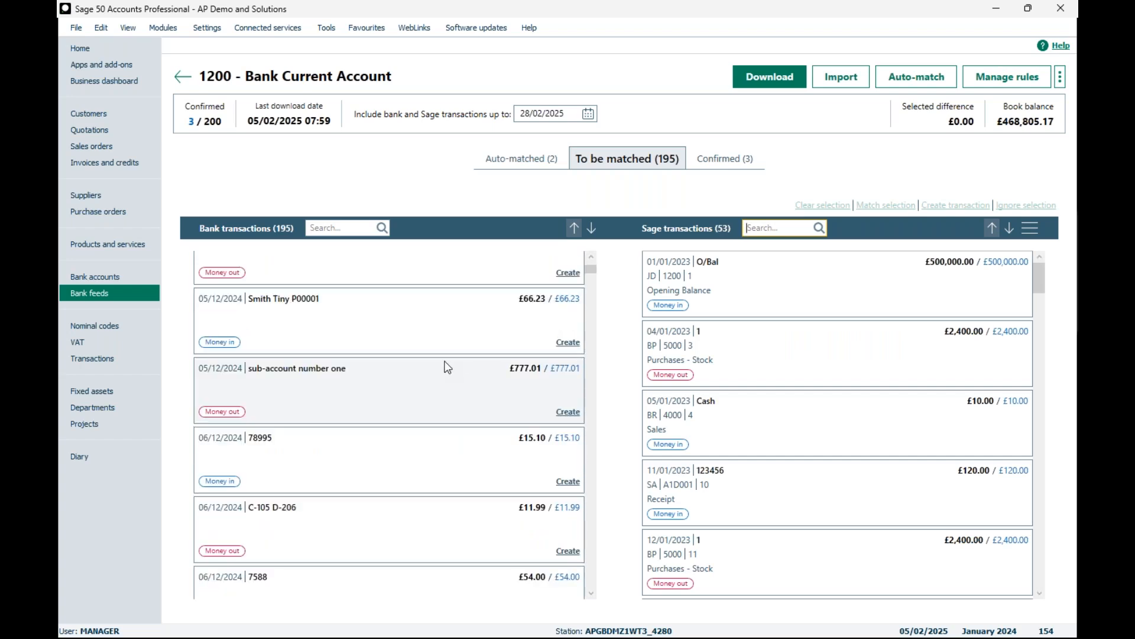
{"action": "scroll", "coordinate": [445, 366], "scroll_direction": "down", "scroll_amount": 2}
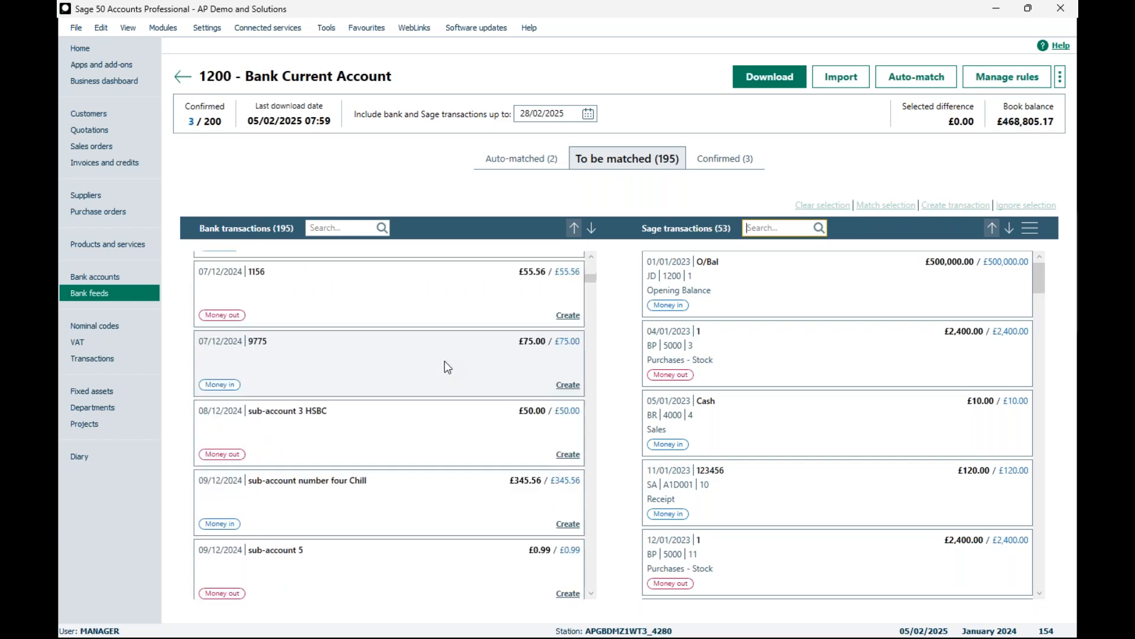
{"action": "scroll", "coordinate": [445, 367], "scroll_direction": "down", "scroll_amount": 3}
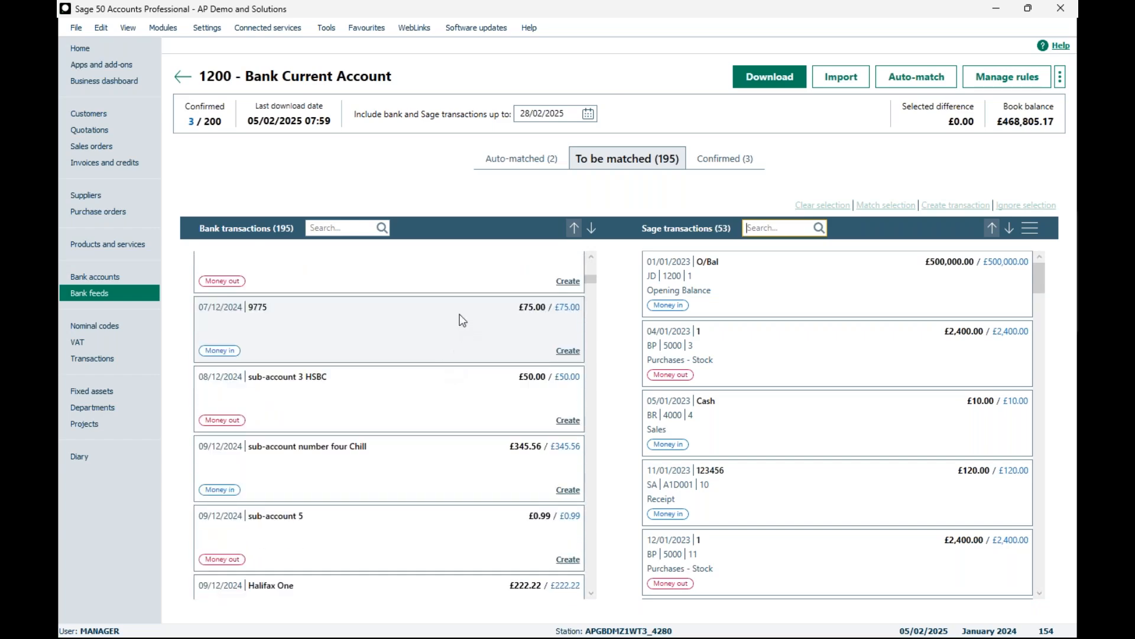
{"action": "scroll", "coordinate": [419, 417], "scroll_direction": "down", "scroll_amount": 2}
{"action": "scroll", "coordinate": [418, 417], "scroll_direction": "down", "scroll_amount": 5}
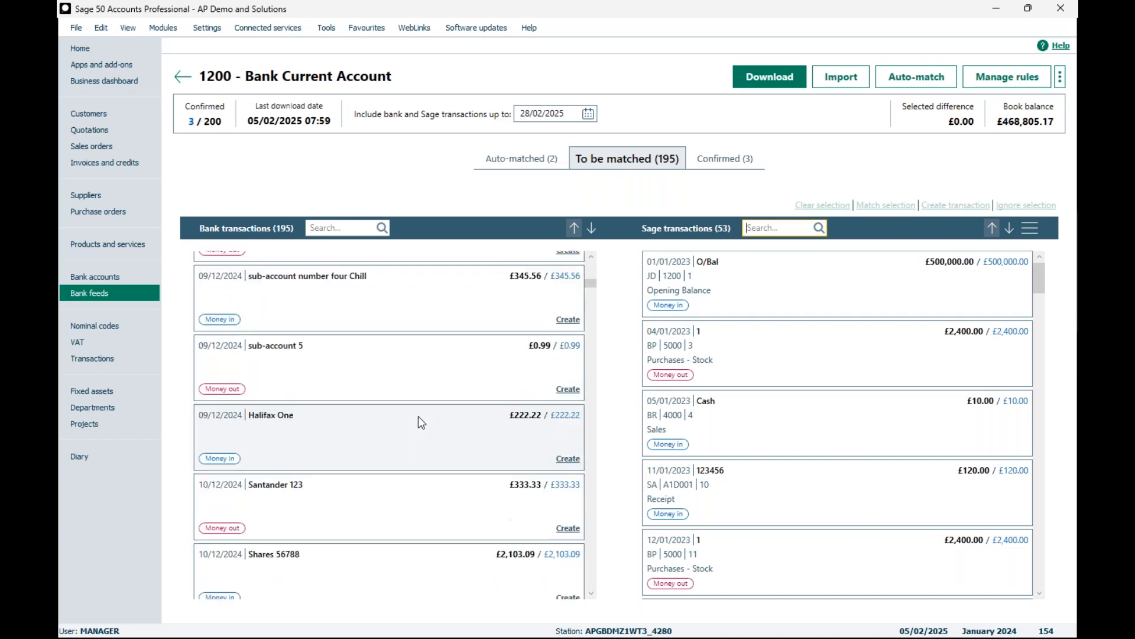
{"action": "left_click", "coordinate": [571, 462]}
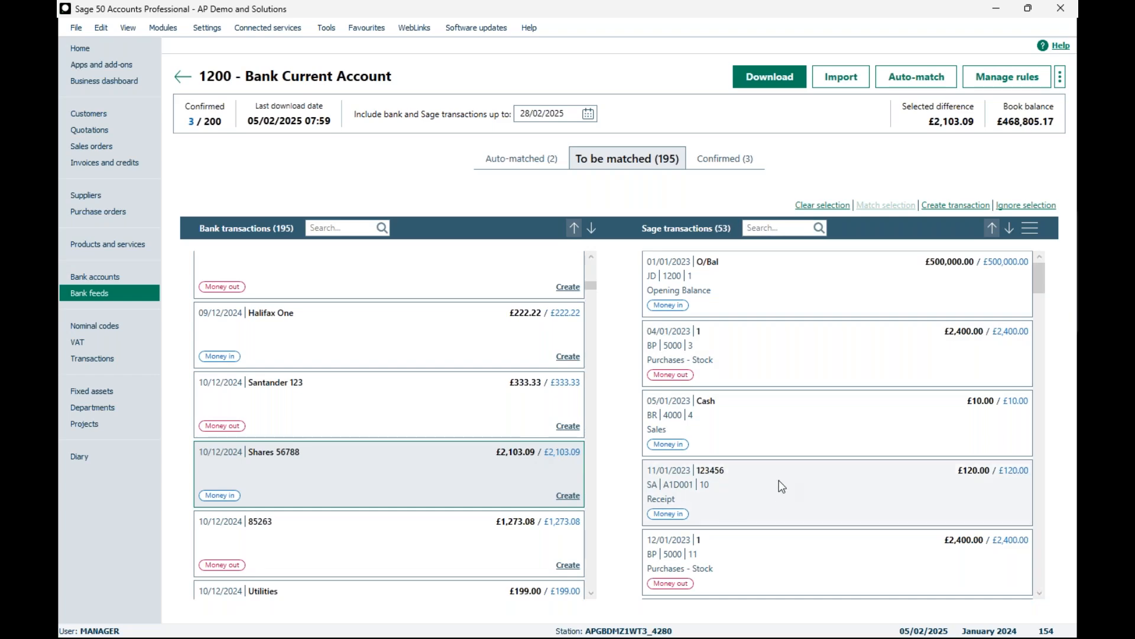
{"action": "left_click_drag", "start_coordinate": [772, 484], "coordinate": [550, 479]}
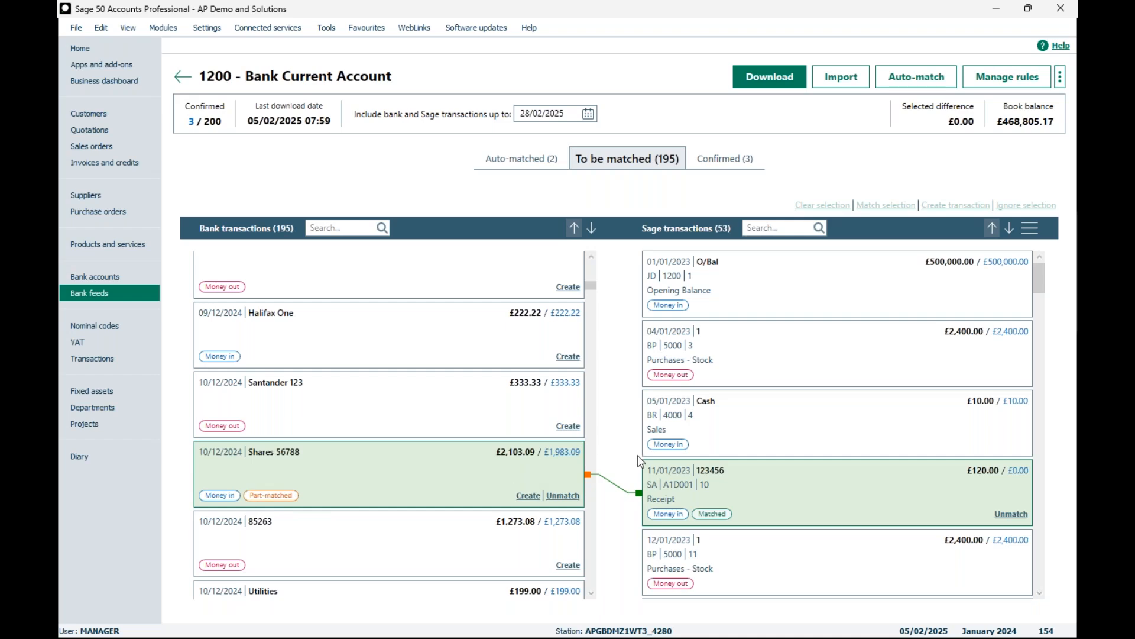
Step: Start creating a customer receipt for the unmatched remainder of the Shares bank transaction
{"action": "left_click", "coordinate": [529, 497]}
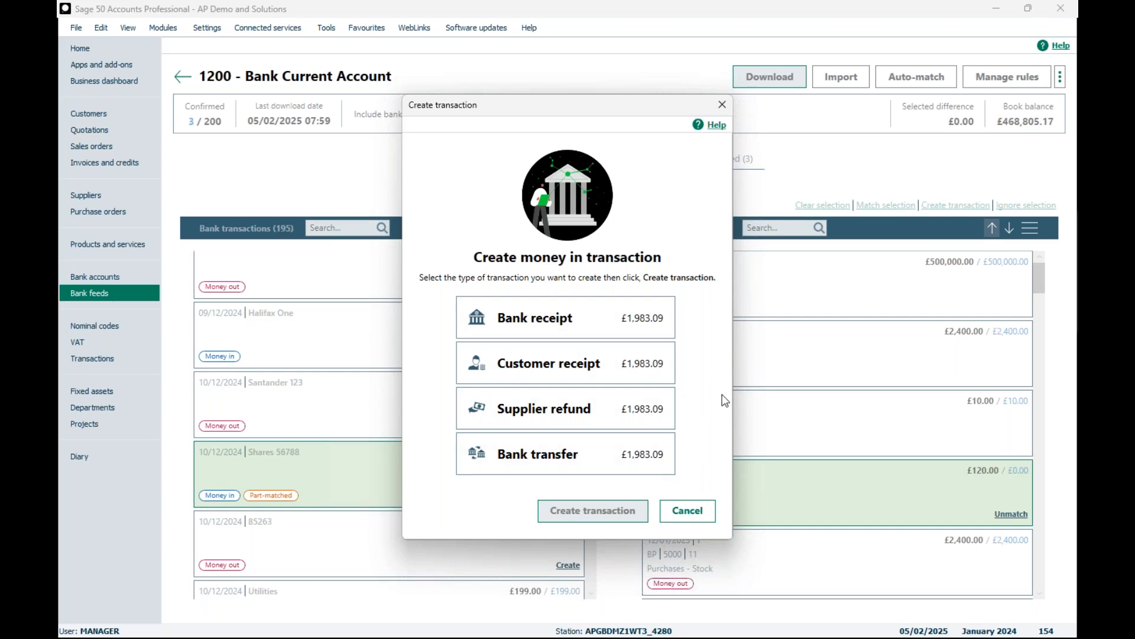
{"action": "left_click", "coordinate": [636, 373]}
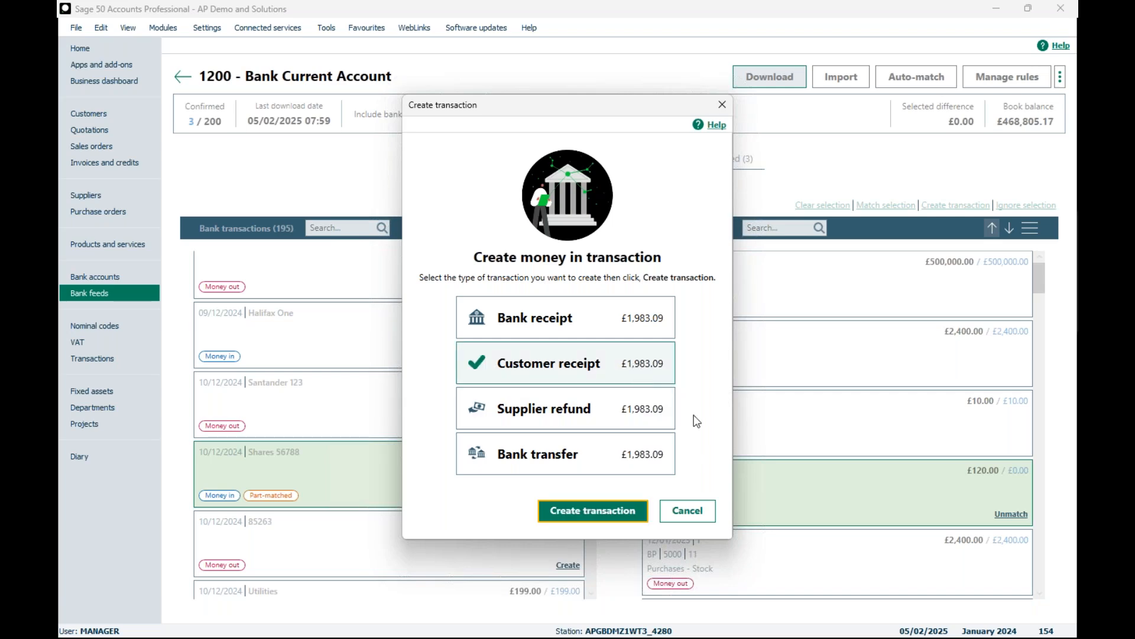
{"action": "left_click", "coordinate": [579, 512]}
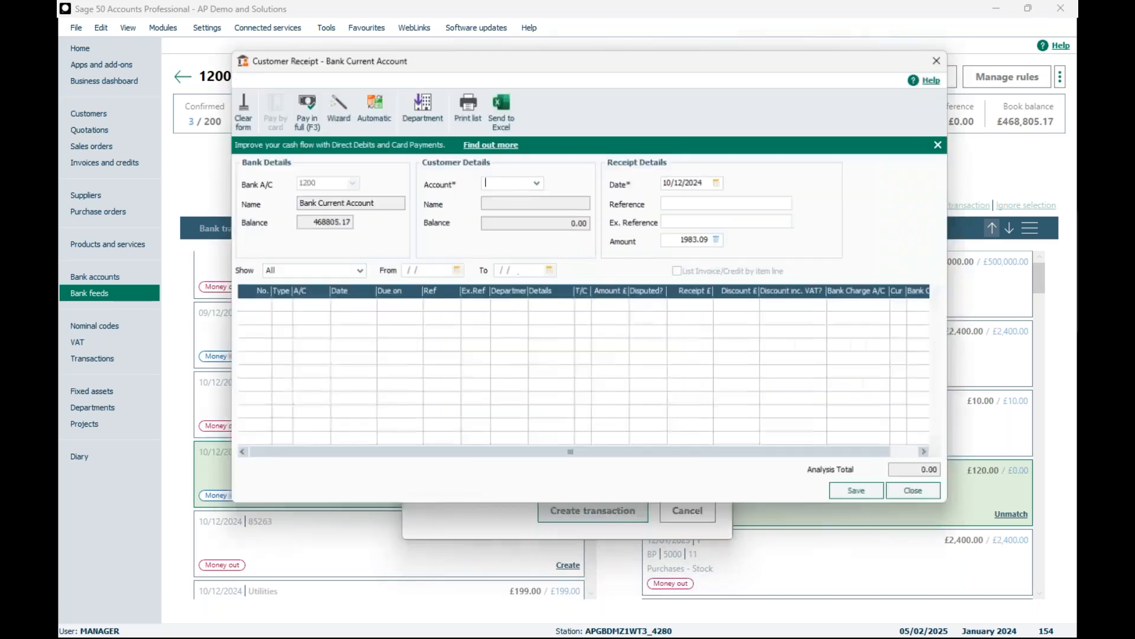
Step: Assign the receipt to the customer Business Exhibitions, save it and post the unallocated balance as a payment on account
{"action": "left_click", "coordinate": [537, 183]}
{"action": "left_click", "coordinate": [586, 362]}
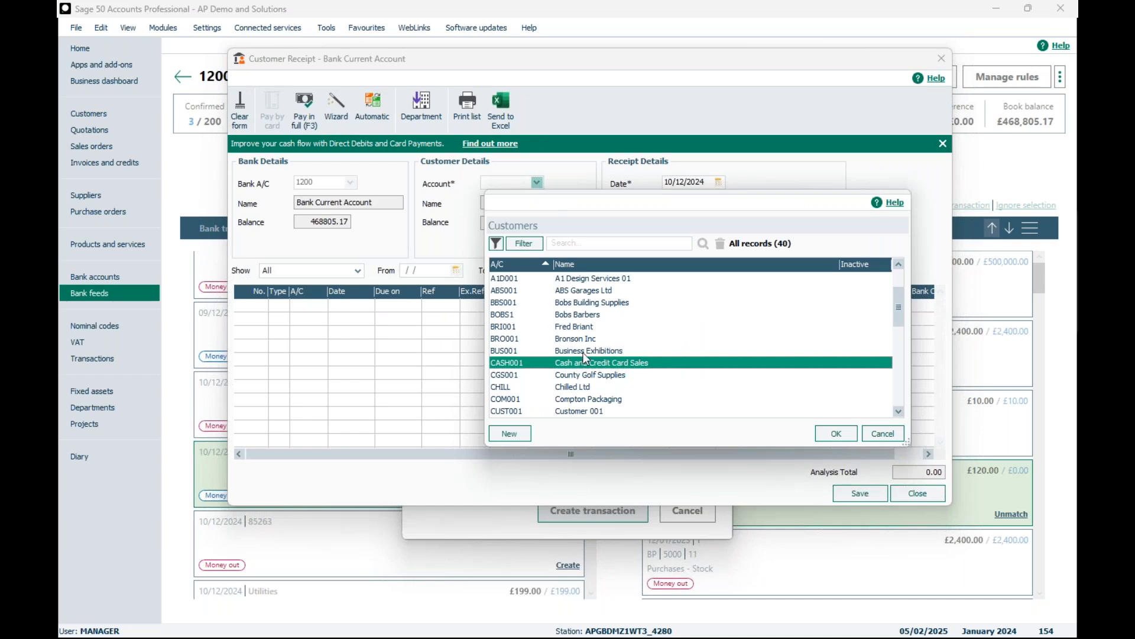
{"action": "left_click", "coordinate": [586, 351]}
{"action": "left_click", "coordinate": [835, 433]}
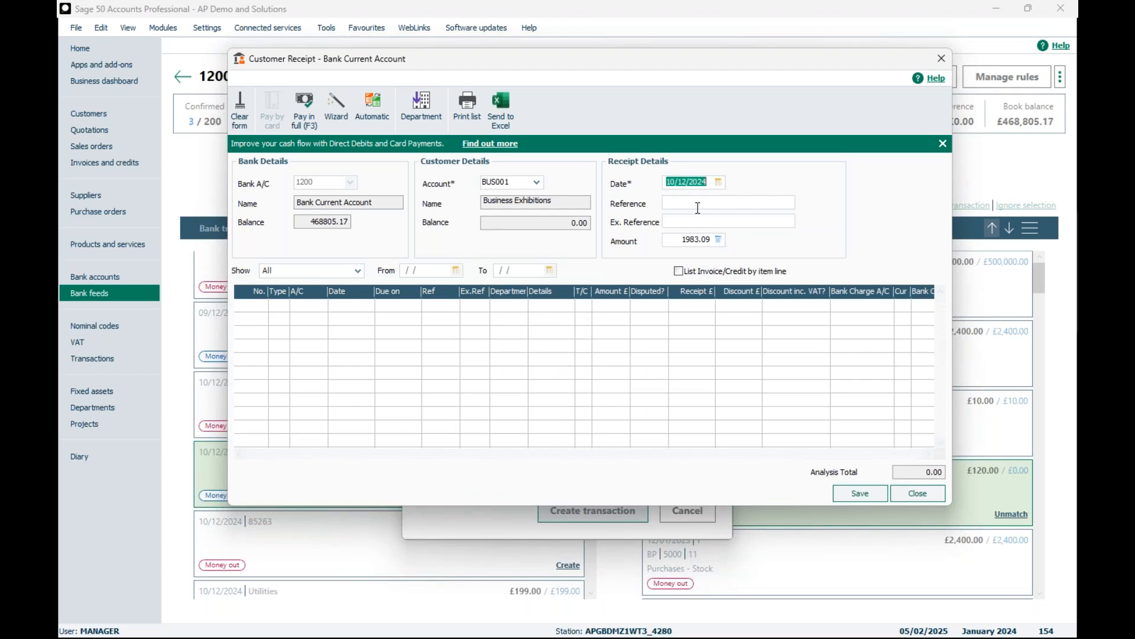
{"action": "left_click", "coordinate": [844, 494]}
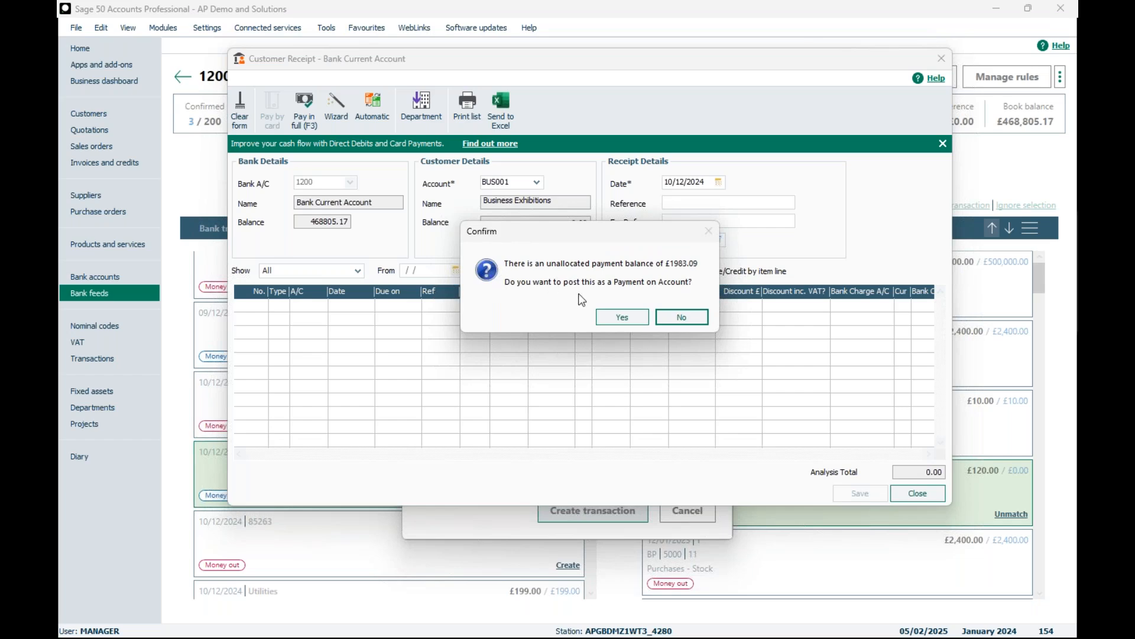
{"action": "left_click", "coordinate": [609, 318]}
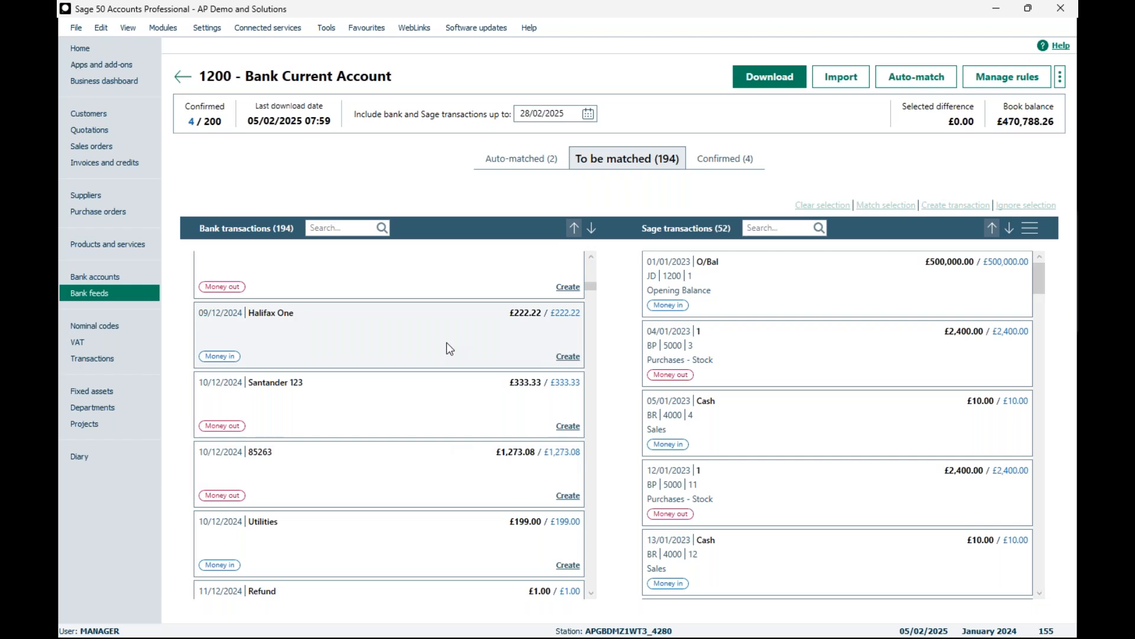
Step: Start creating a bank payment from the £1,273.08 money-out bank transaction dated 10/12/2024
{"action": "scroll", "coordinate": [449, 341], "scroll_direction": "down", "scroll_amount": 5}
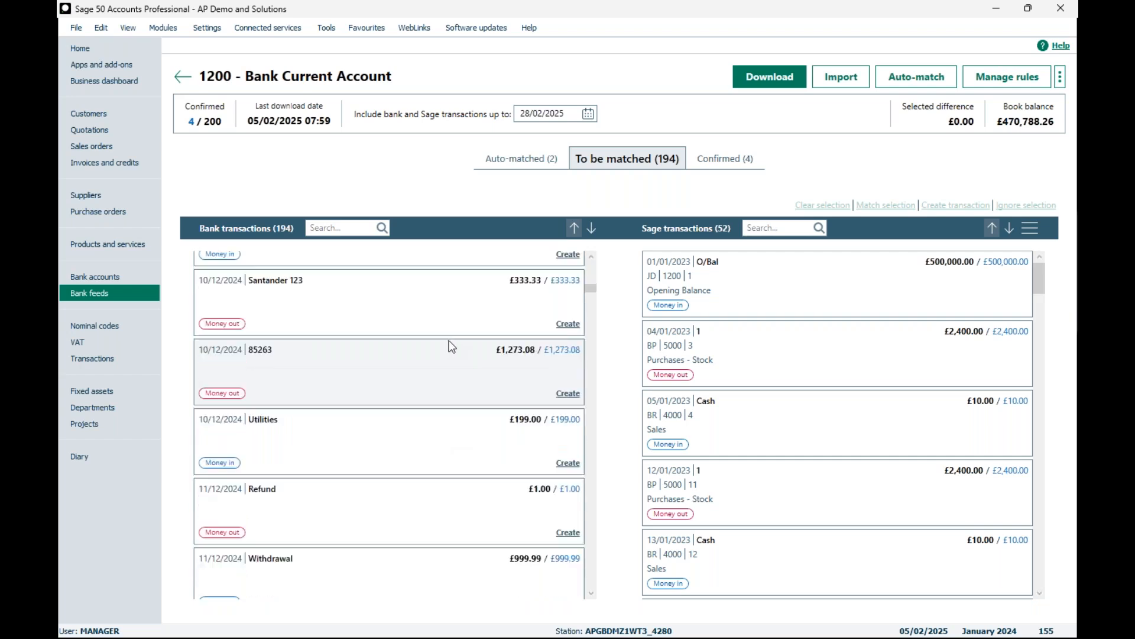
{"action": "scroll", "coordinate": [451, 343], "scroll_direction": "up", "scroll_amount": 2}
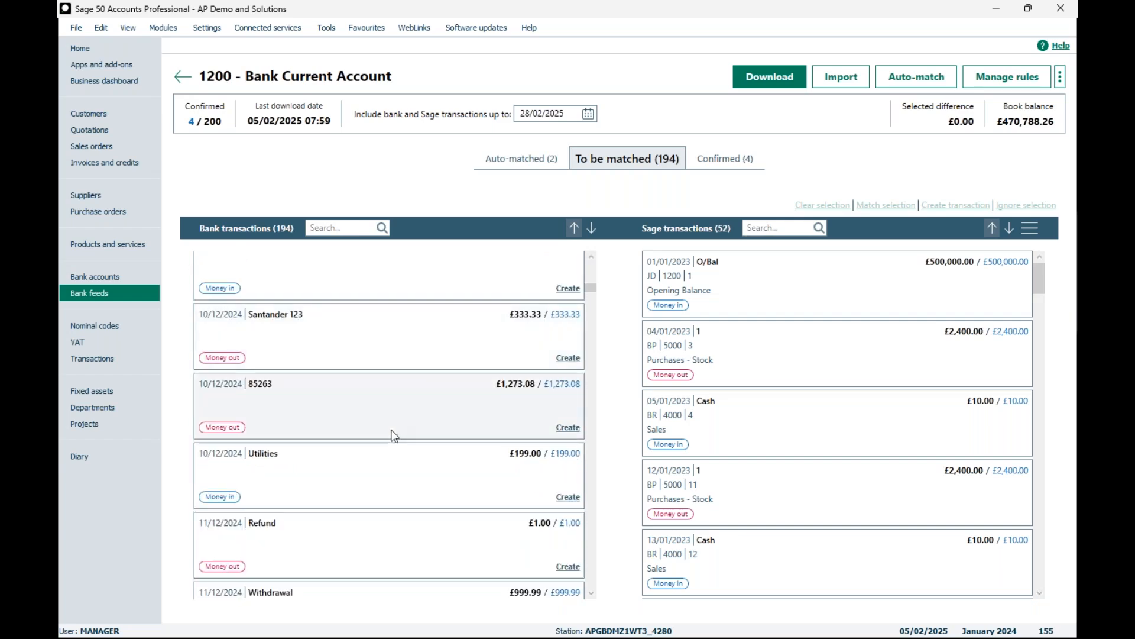
{"action": "left_click", "coordinate": [440, 396]}
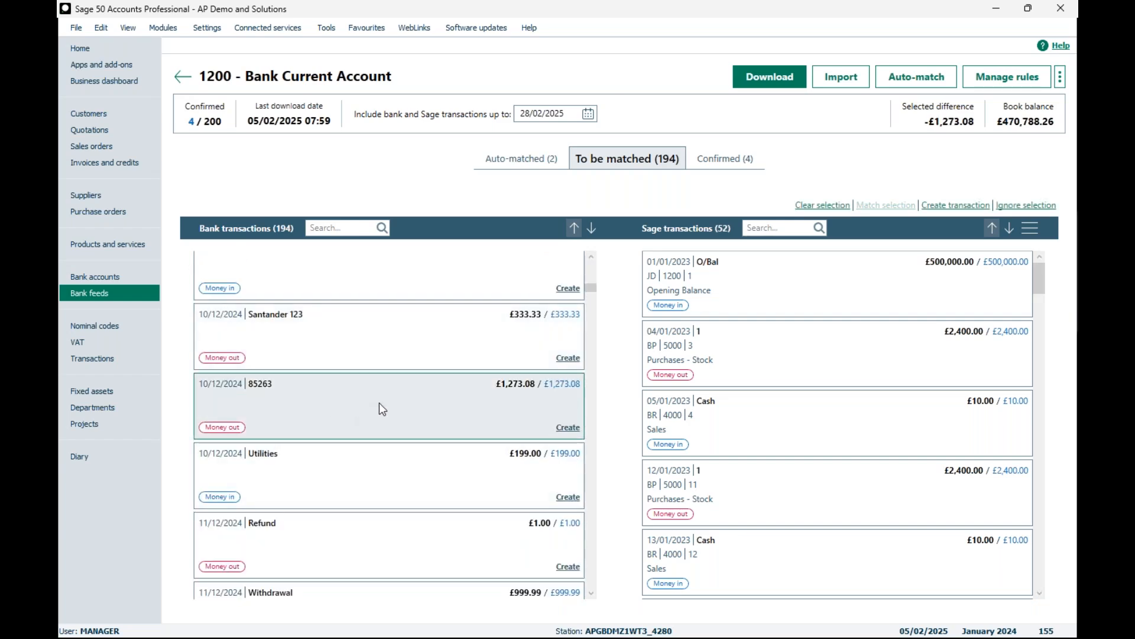
{"action": "left_click", "coordinate": [568, 427]}
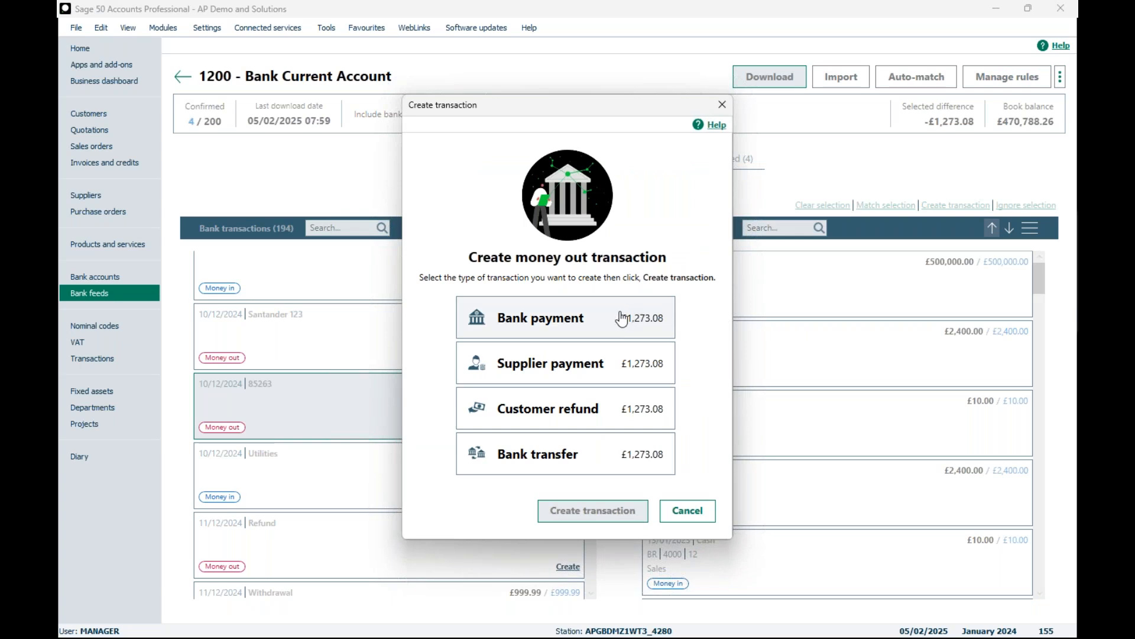
{"action": "left_click", "coordinate": [590, 321]}
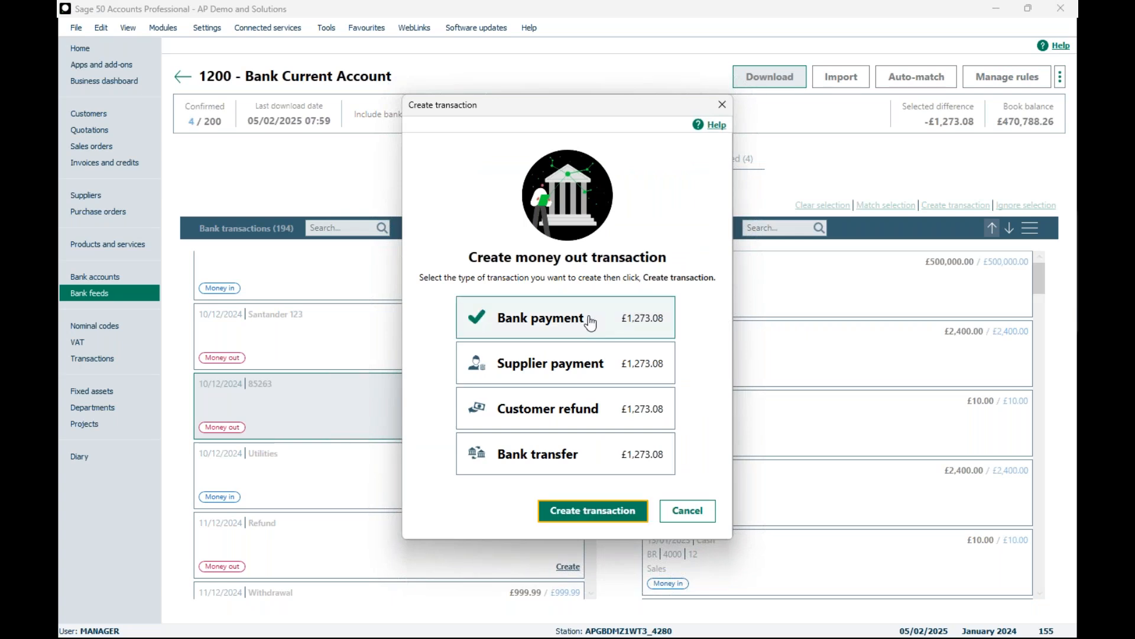
{"action": "left_click", "coordinate": [570, 512]}
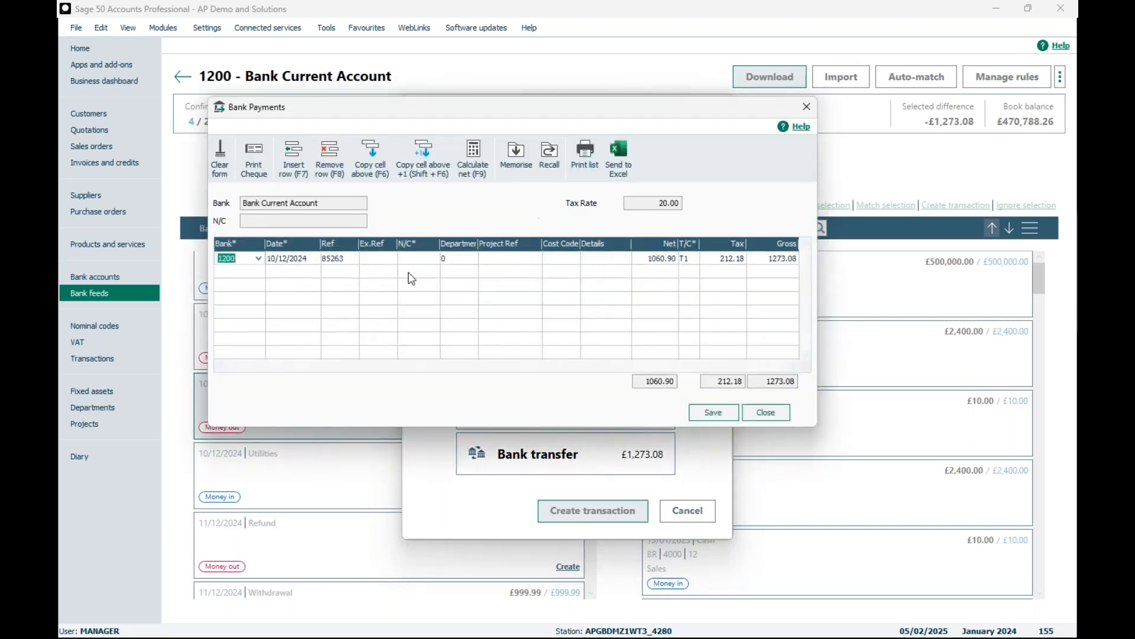
Step: Enter G&E as the external reference on the bank payment line
{"action": "left_click", "coordinate": [358, 258]}
{"action": "key", "text": "Tab"}
{"action": "left_click", "coordinate": [350, 260]}
{"action": "left_click", "coordinate": [372, 260]}
{"action": "type", "text": "G&E"}
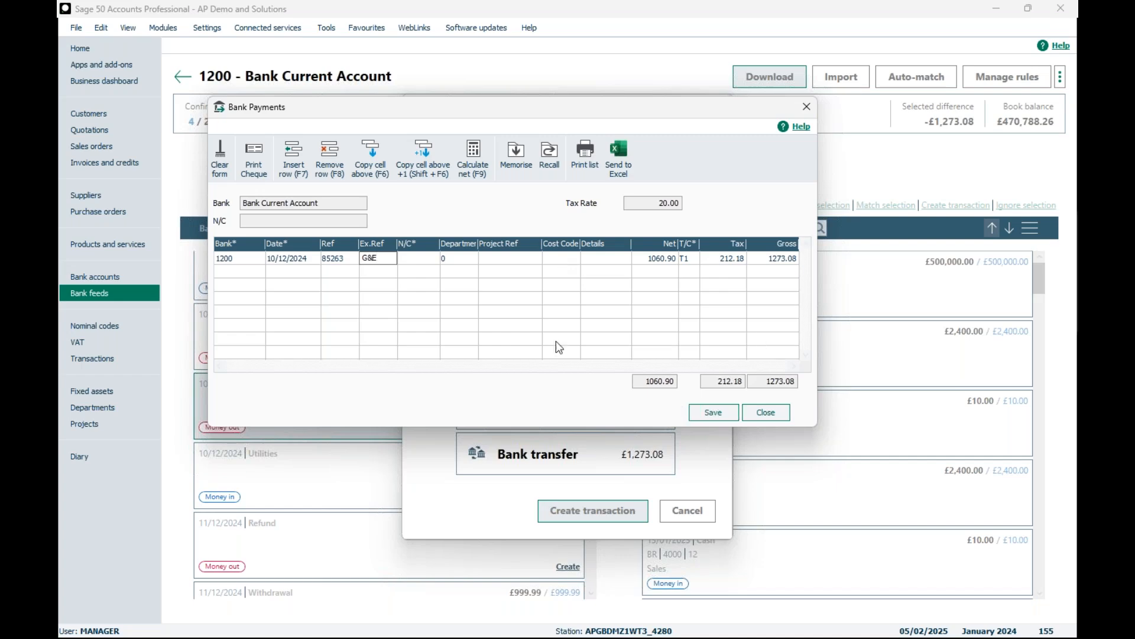
Step: Find the Electricity nominal code by searching for elec, assign 7200 to the bank payment and save it
{"action": "left_click", "coordinate": [432, 258]}
{"action": "left_click", "coordinate": [434, 259]}
{"action": "type", "text": "elec"}
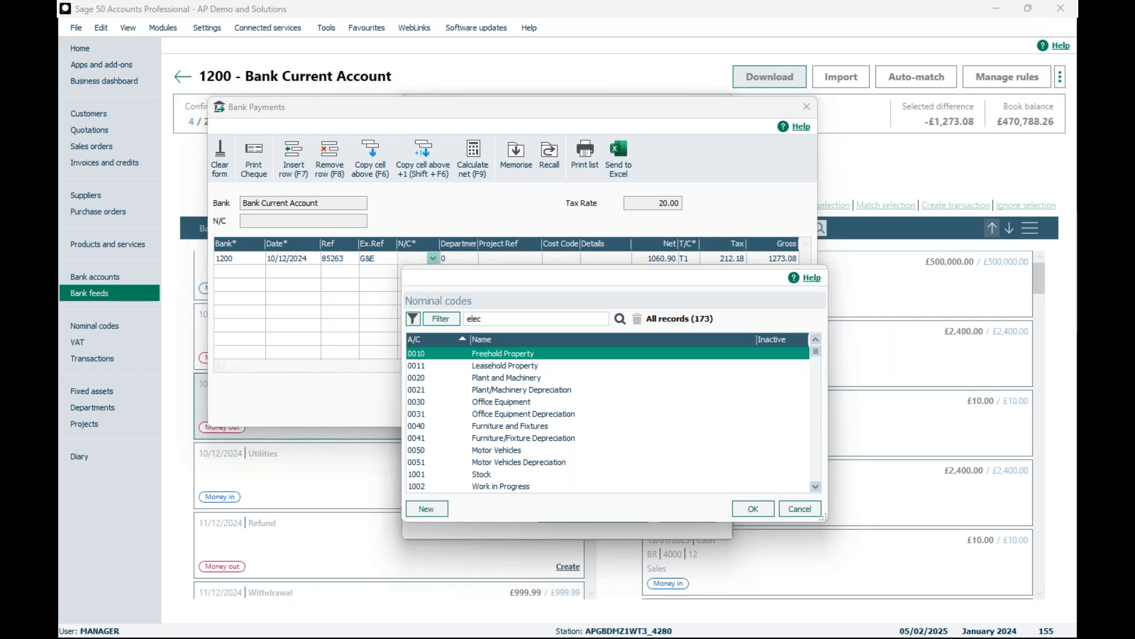
{"action": "key", "text": "Return"}
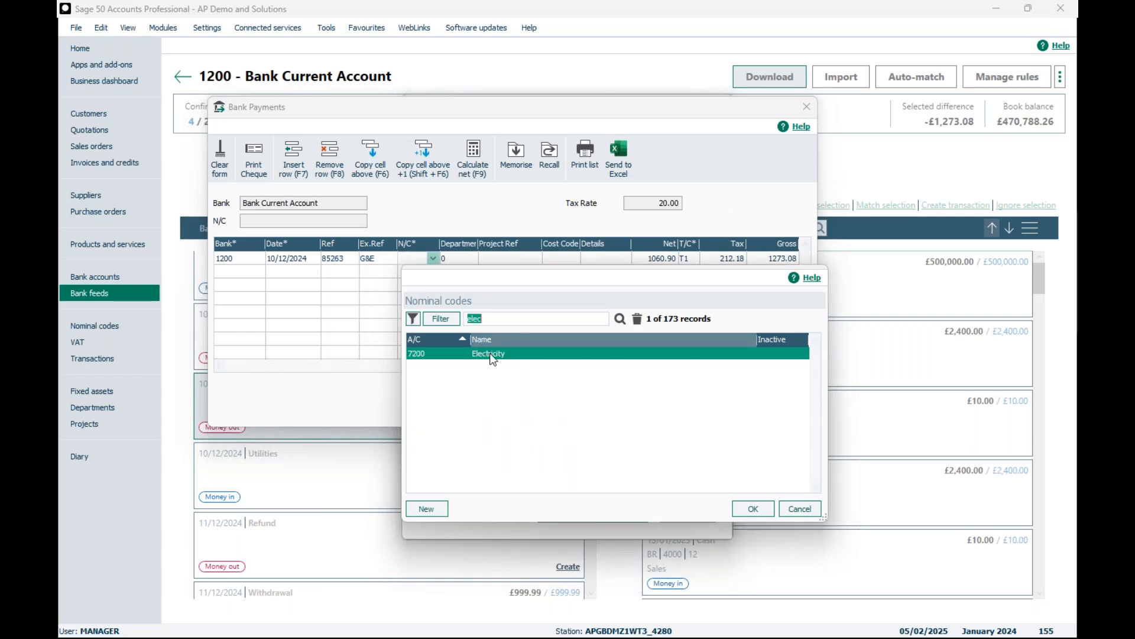
{"action": "left_click", "coordinate": [752, 509]}
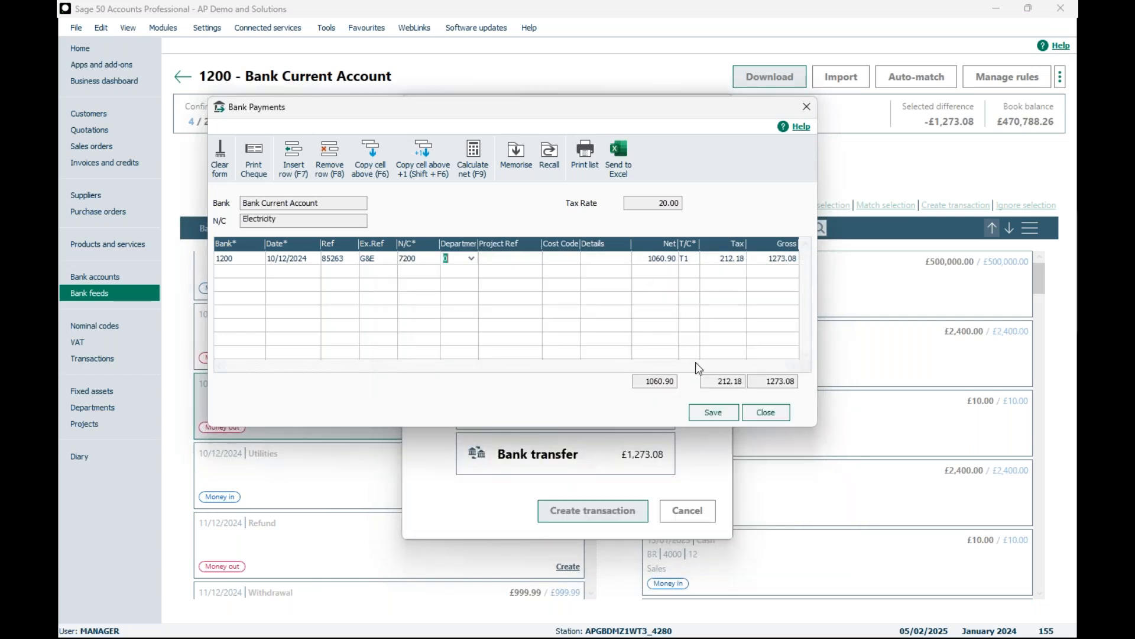
{"action": "left_click", "coordinate": [706, 414]}
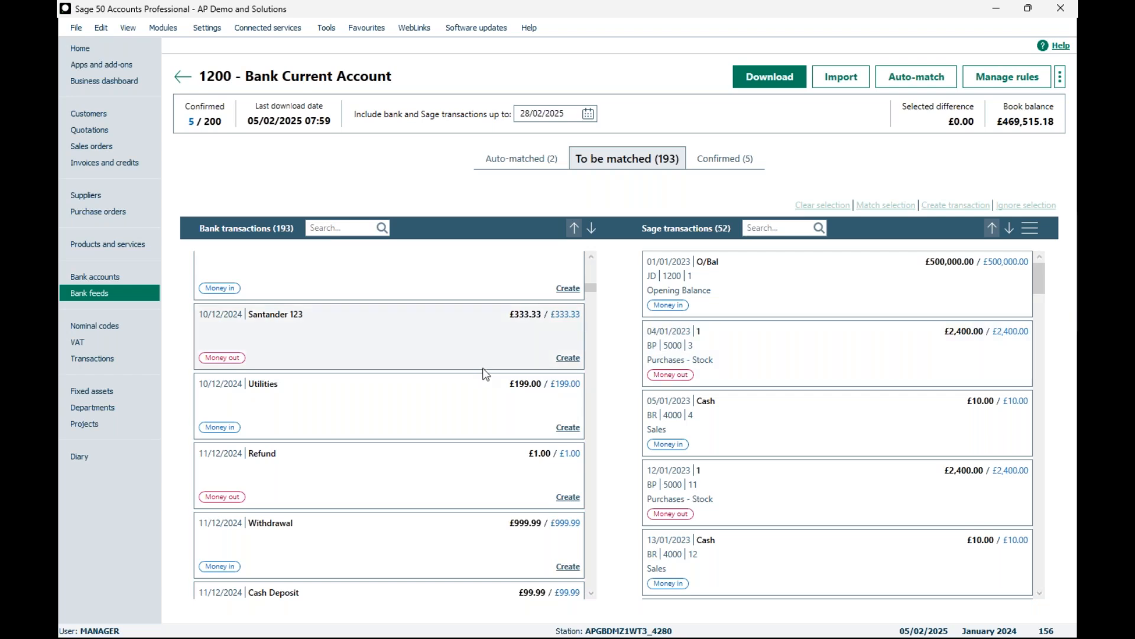
Step: Ignore the £199.00 Utilities bank transaction dated 10/12/2024
{"action": "scroll", "coordinate": [477, 370], "scroll_direction": "up", "scroll_amount": 1}
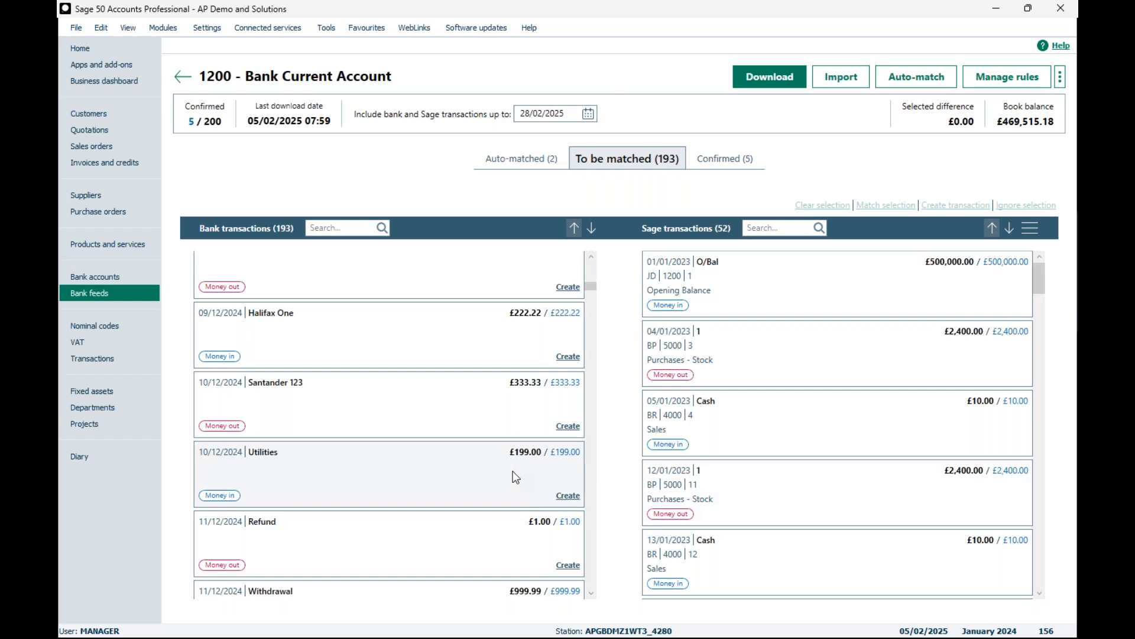
{"action": "left_click", "coordinate": [443, 464]}
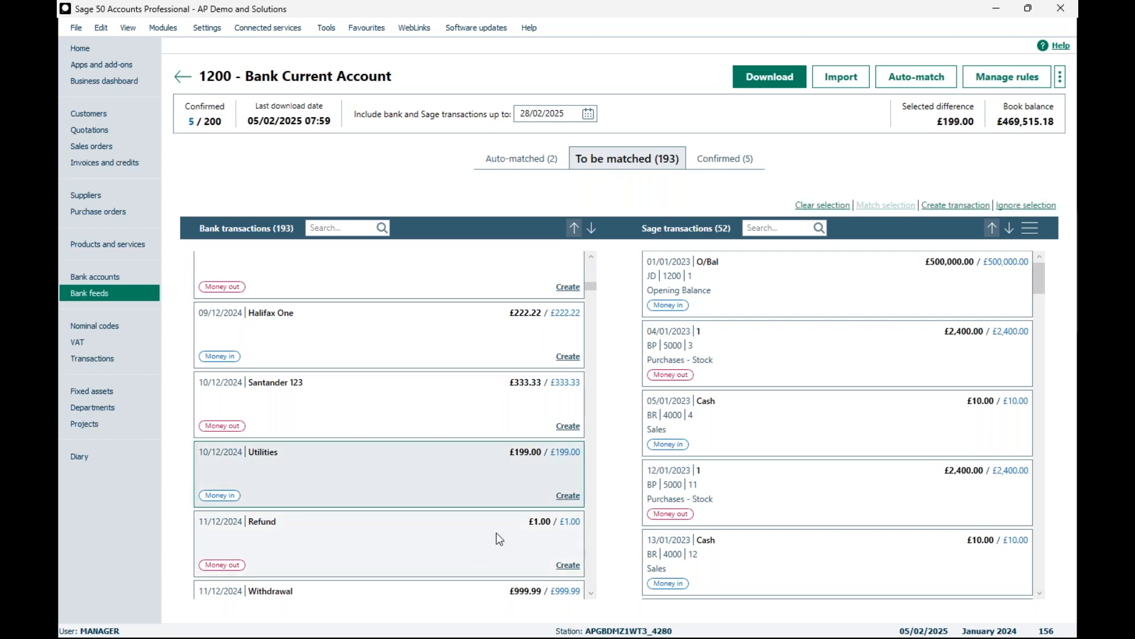
{"action": "left_click", "coordinate": [1026, 206]}
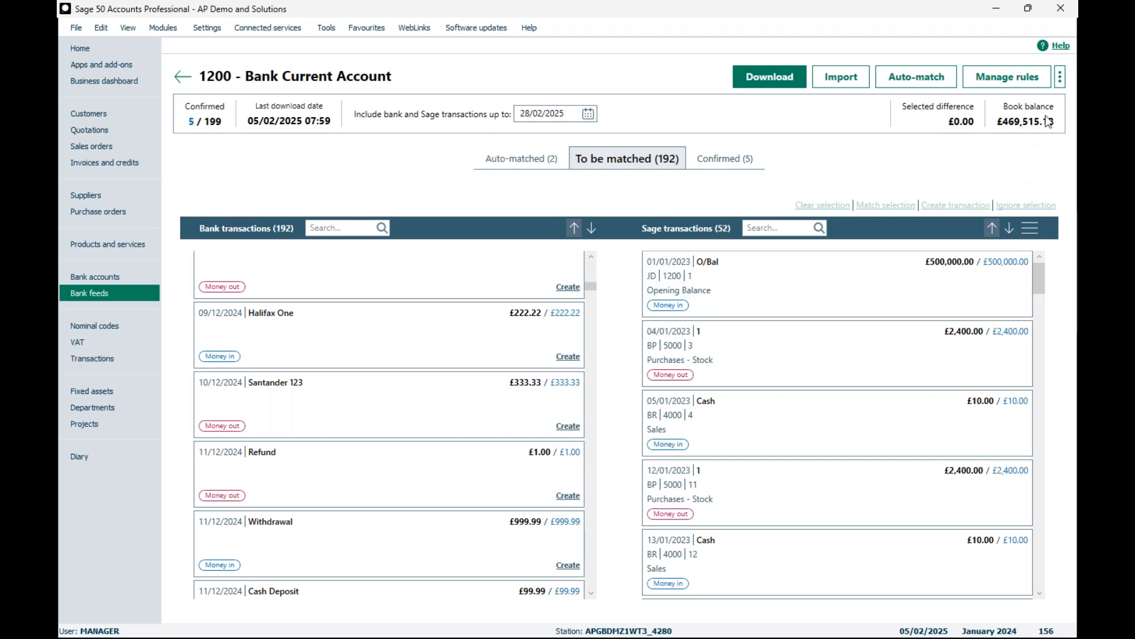
Step: List the ignored transactions from last year, restore the £199.00 Utilities bank transaction and close the list
{"action": "left_click", "coordinate": [1061, 82]}
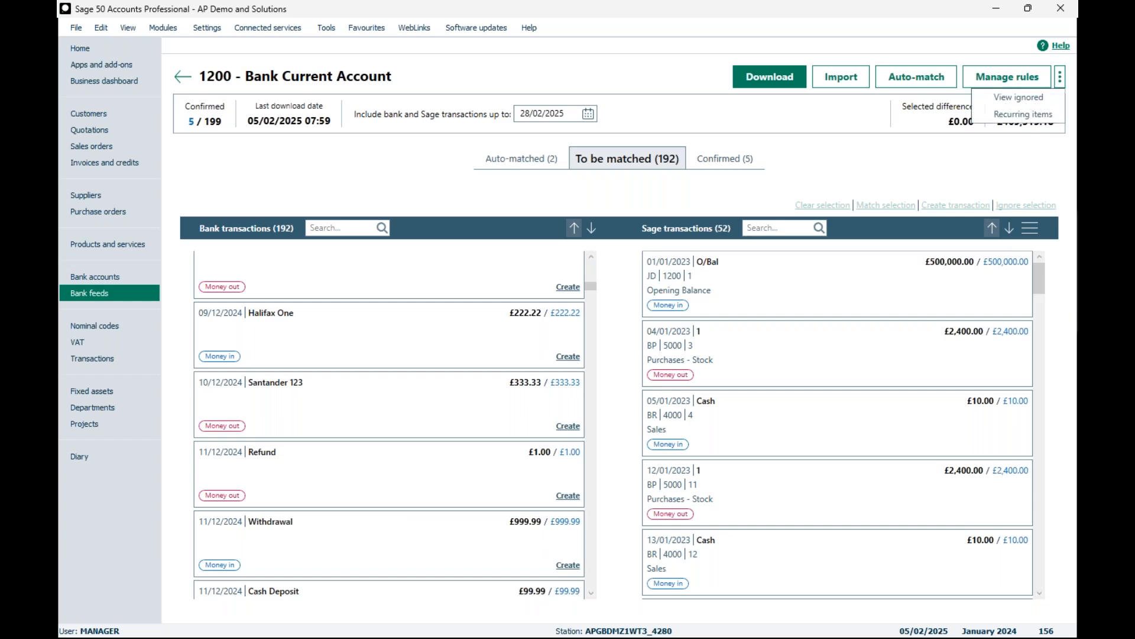
{"action": "left_click", "coordinate": [1049, 99]}
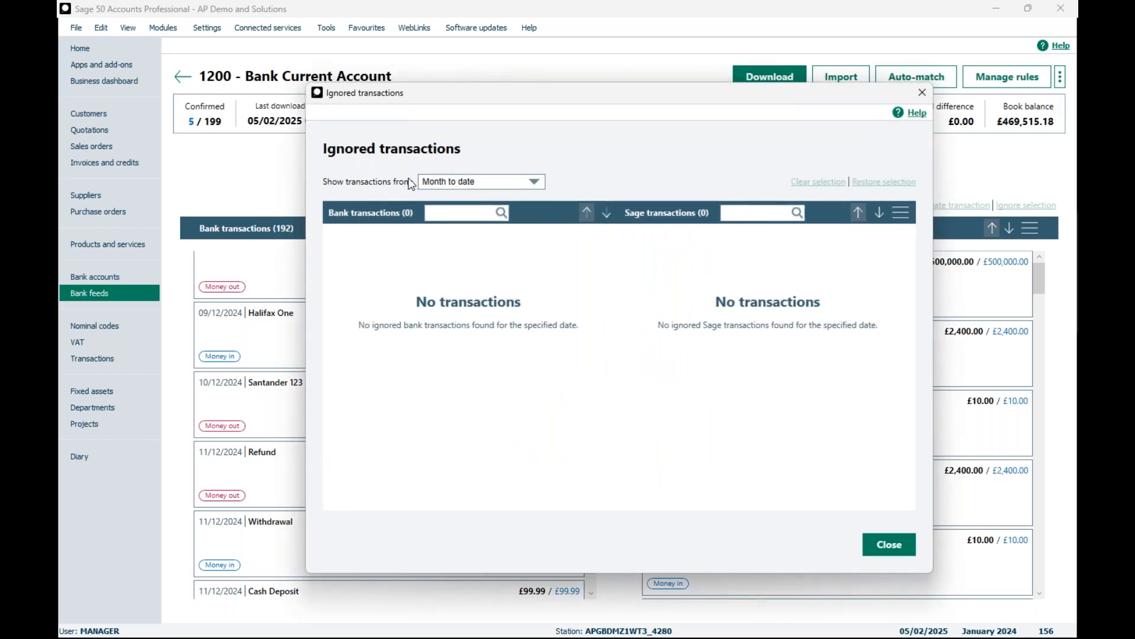
{"action": "left_click", "coordinate": [533, 183]}
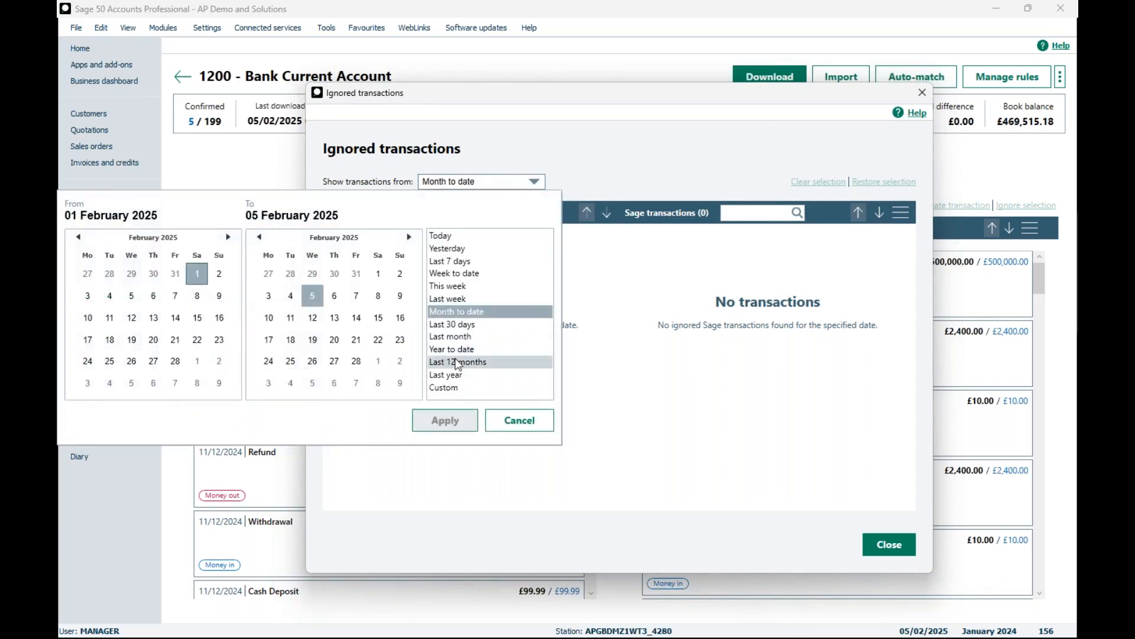
{"action": "left_click", "coordinate": [446, 374]}
{"action": "left_click", "coordinate": [445, 421]}
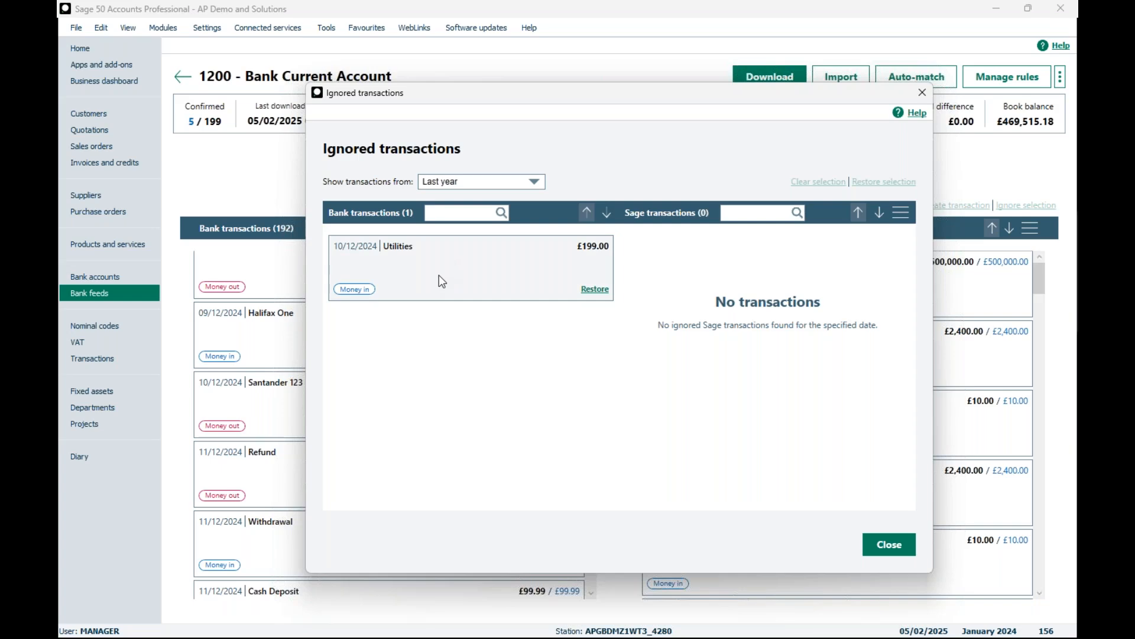
{"action": "left_click", "coordinate": [595, 290]}
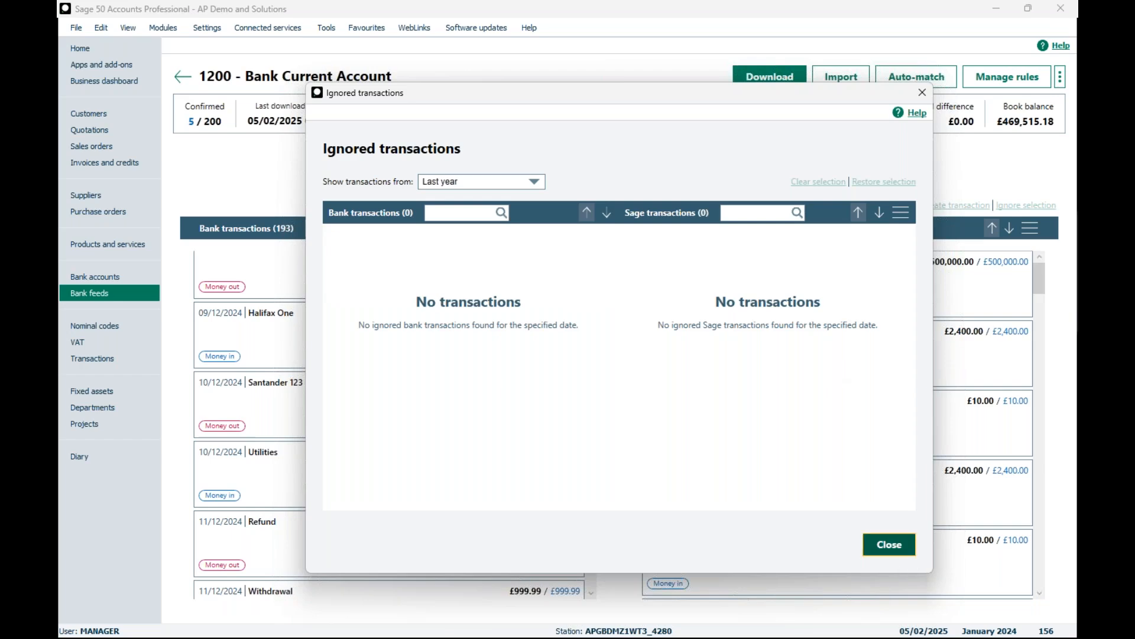
{"action": "left_click", "coordinate": [889, 545]}
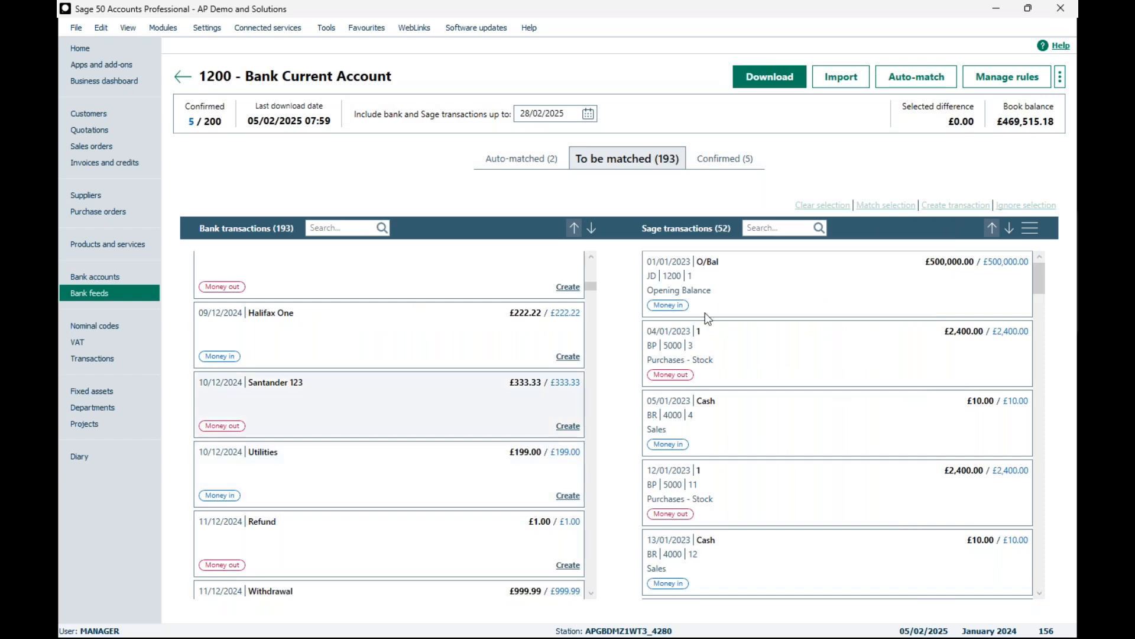
Step: Review the confirmed transactions, selecting the £1,273.08 bank payment and then the £75.00 payment dated 02/12/2024
{"action": "left_click", "coordinate": [726, 160]}
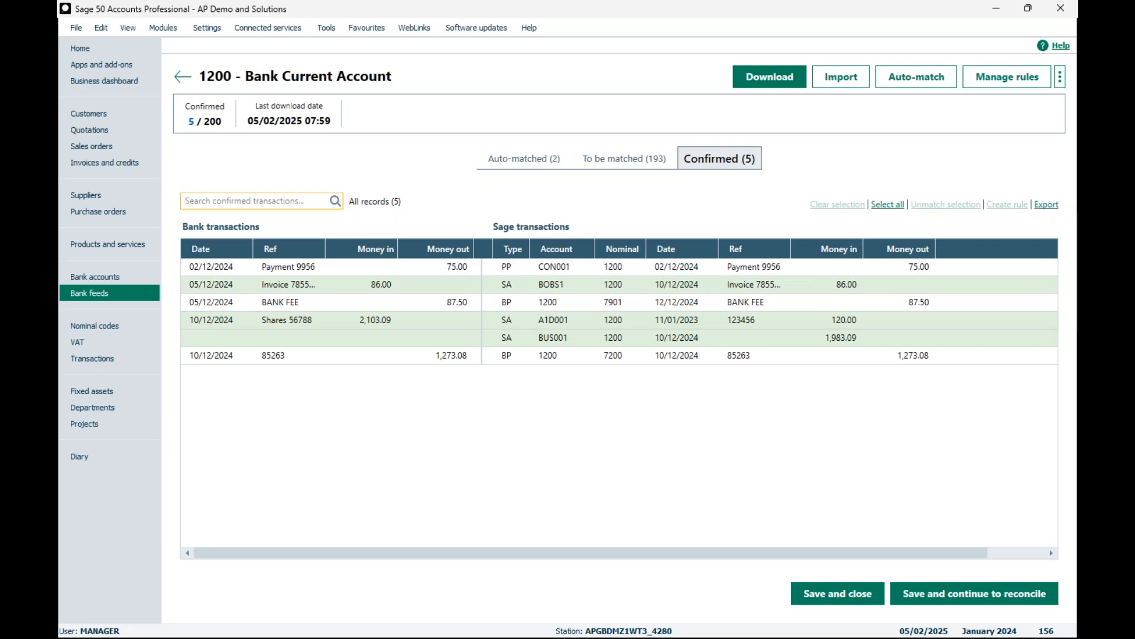
{"action": "left_click", "coordinate": [341, 357]}
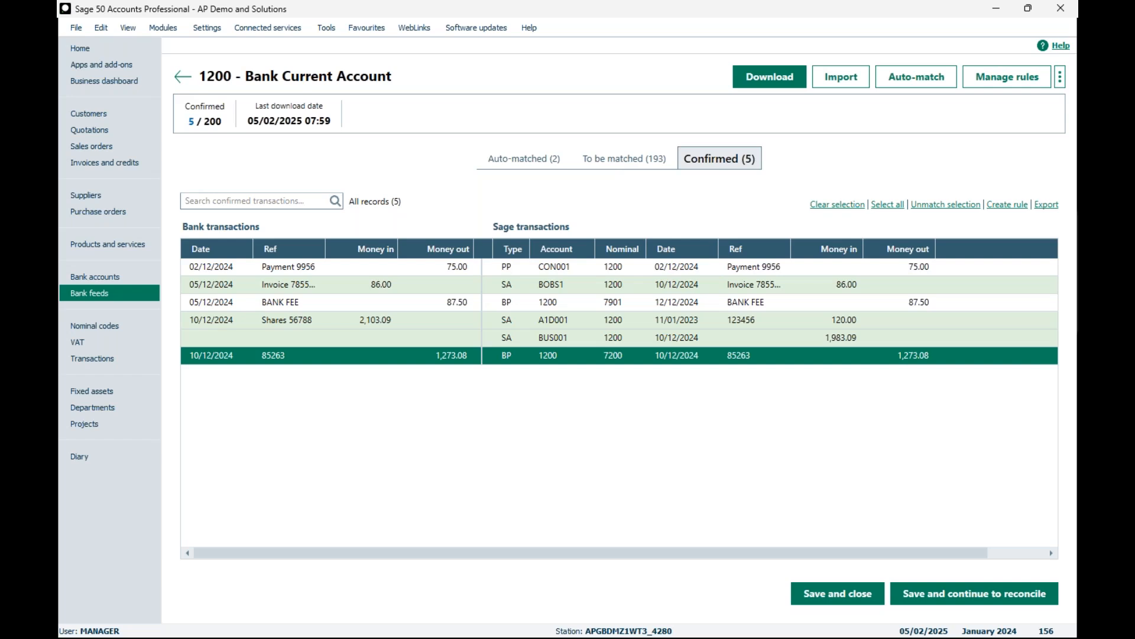
{"action": "left_click", "coordinate": [411, 273]}
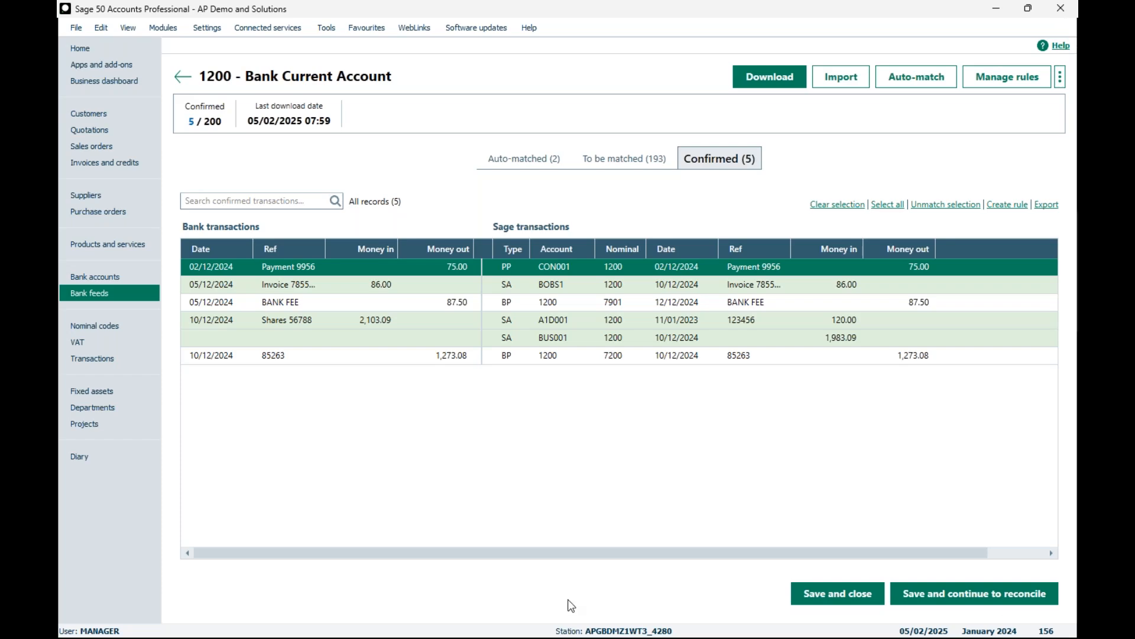
{"action": "mouse_move", "coordinate": [542, 637]}
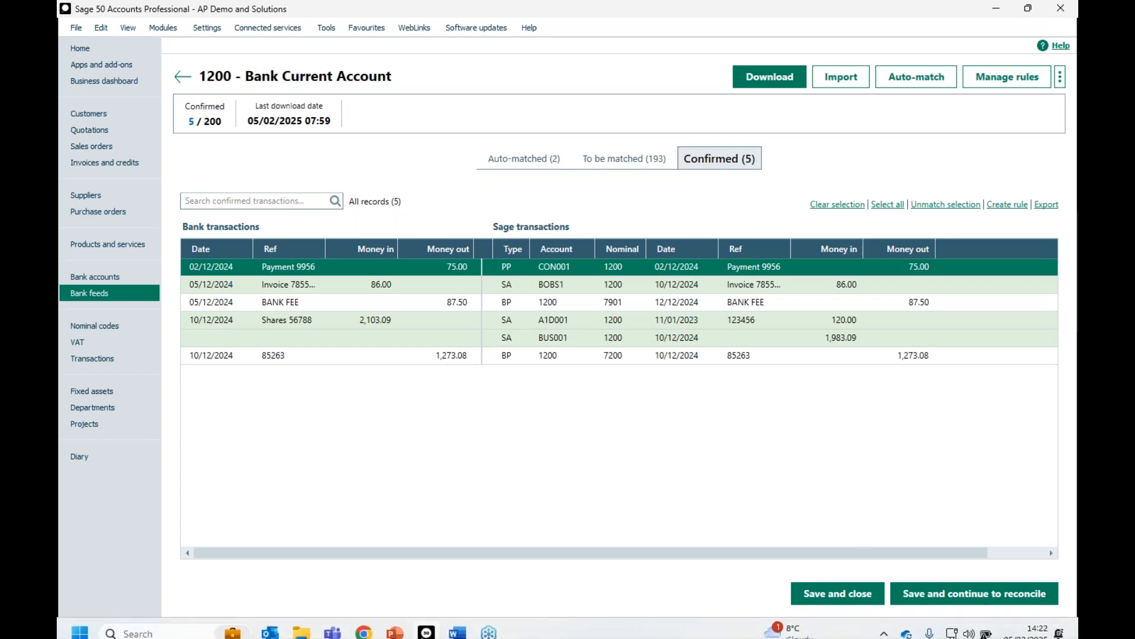
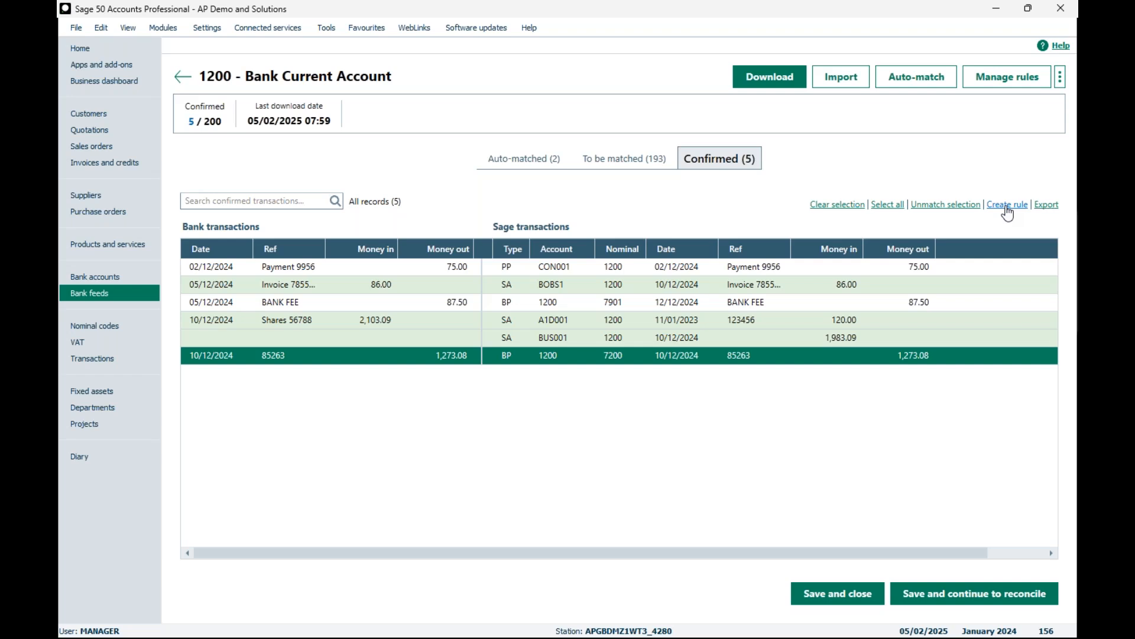
Step: Start a new rule from the £1,273.08 bank payment dated 10/12/2024 and name it Gas & Electric
{"action": "left_click", "coordinate": [1007, 207]}
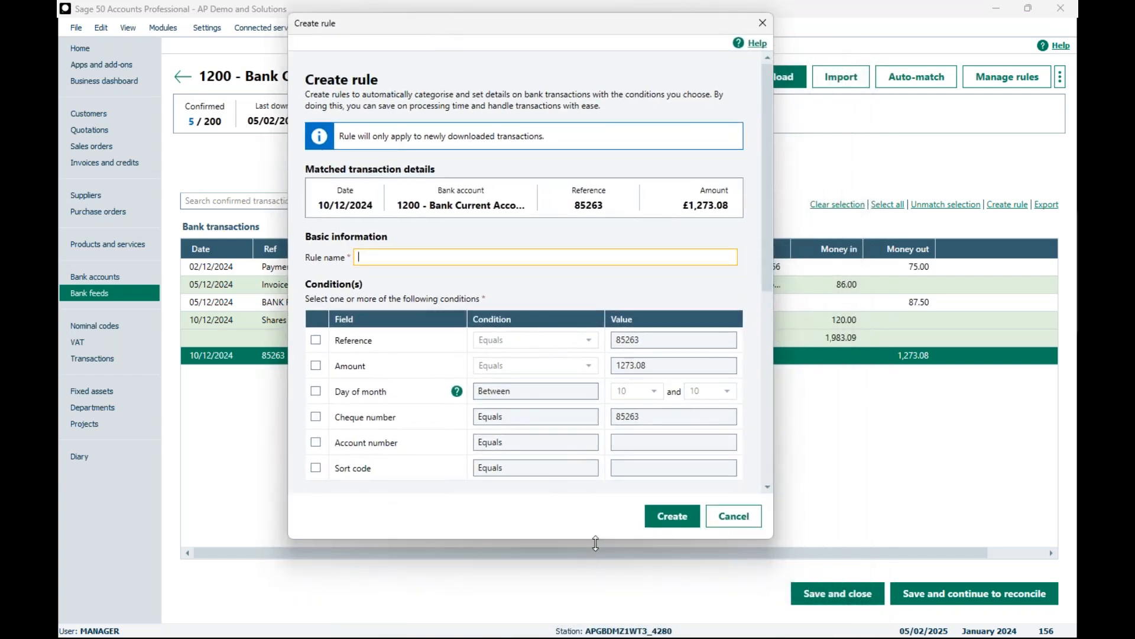
{"action": "left_click_drag", "start_coordinate": [593, 538], "coordinate": [588, 604]}
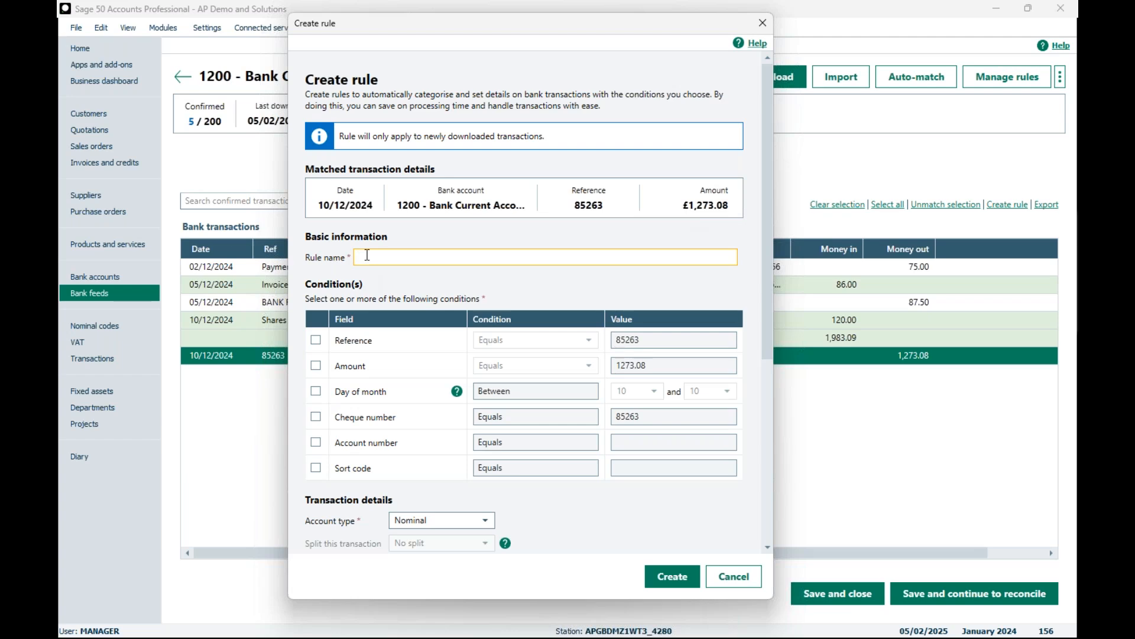
{"action": "type", "text": "Gas & Electric"}
Step: Read the Day of month help, enable the Reference condition for 85263 and look at its comparison options
{"action": "left_click", "coordinate": [458, 395]}
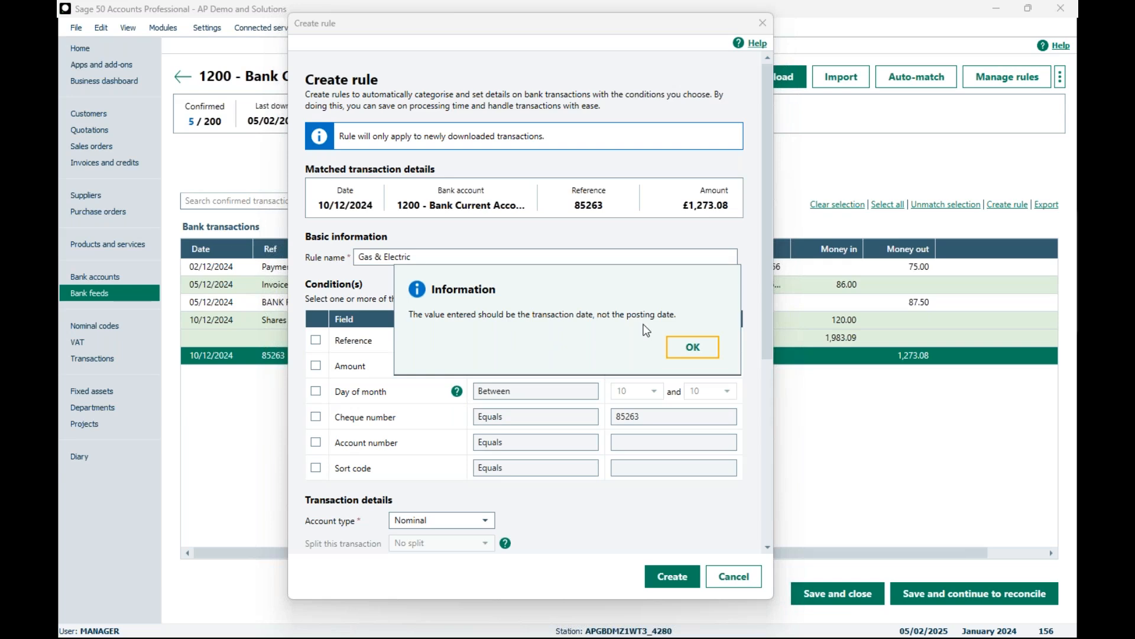
{"action": "left_click", "coordinate": [686, 353]}
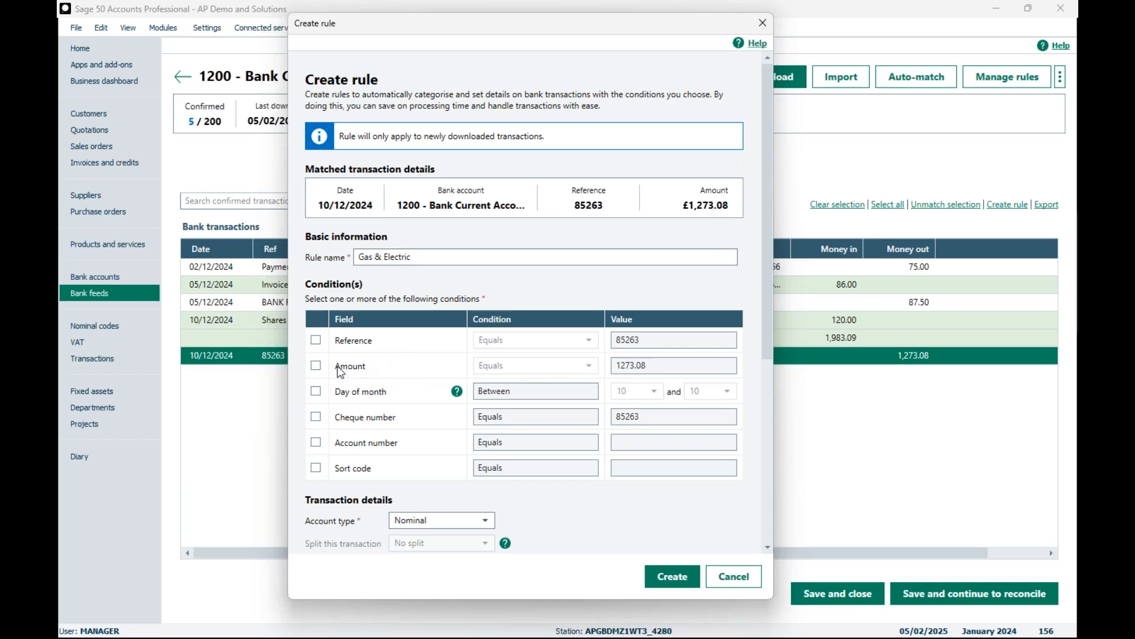
{"action": "left_click", "coordinate": [316, 340]}
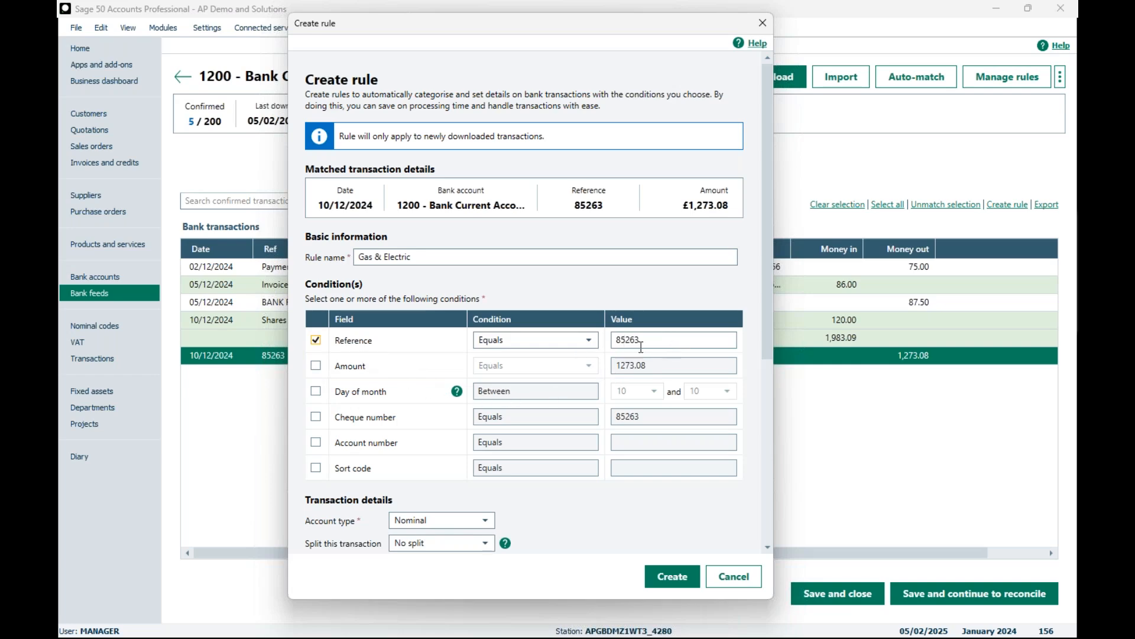
{"action": "left_click", "coordinate": [592, 342]}
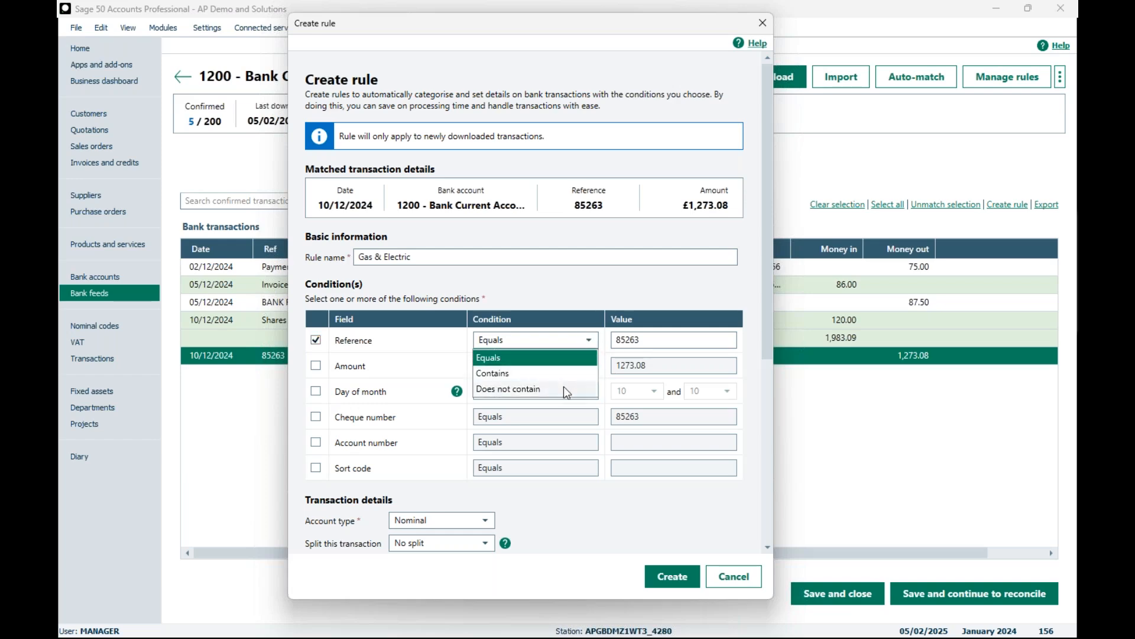
{"action": "left_click", "coordinate": [318, 367]}
{"action": "left_click", "coordinate": [317, 367]}
{"action": "left_click", "coordinate": [589, 368]}
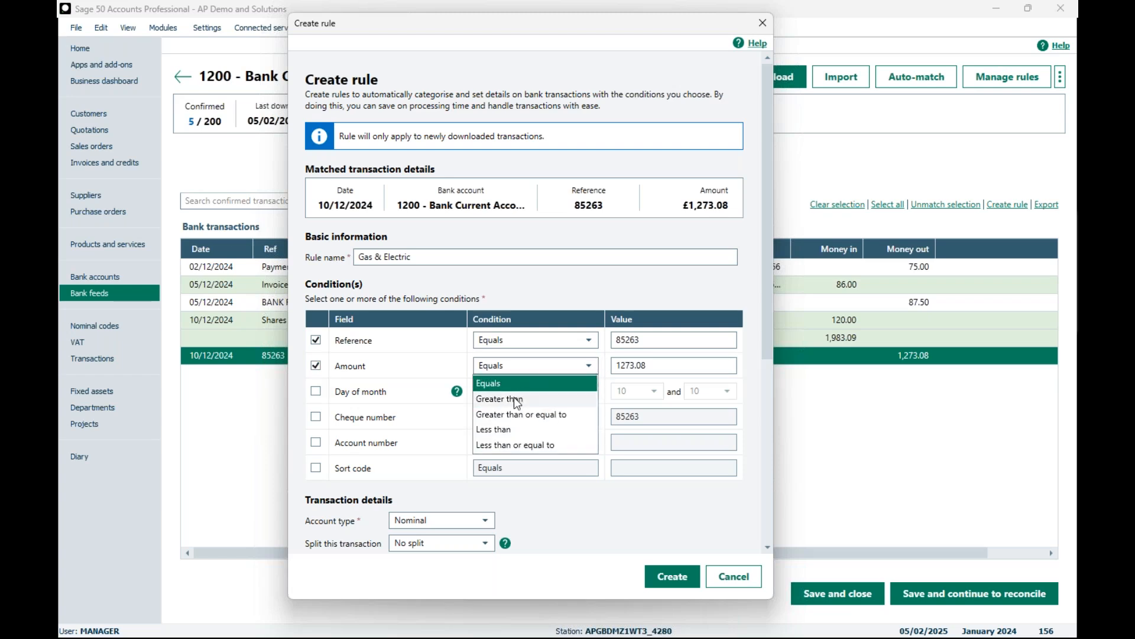
{"action": "left_click", "coordinate": [316, 366]}
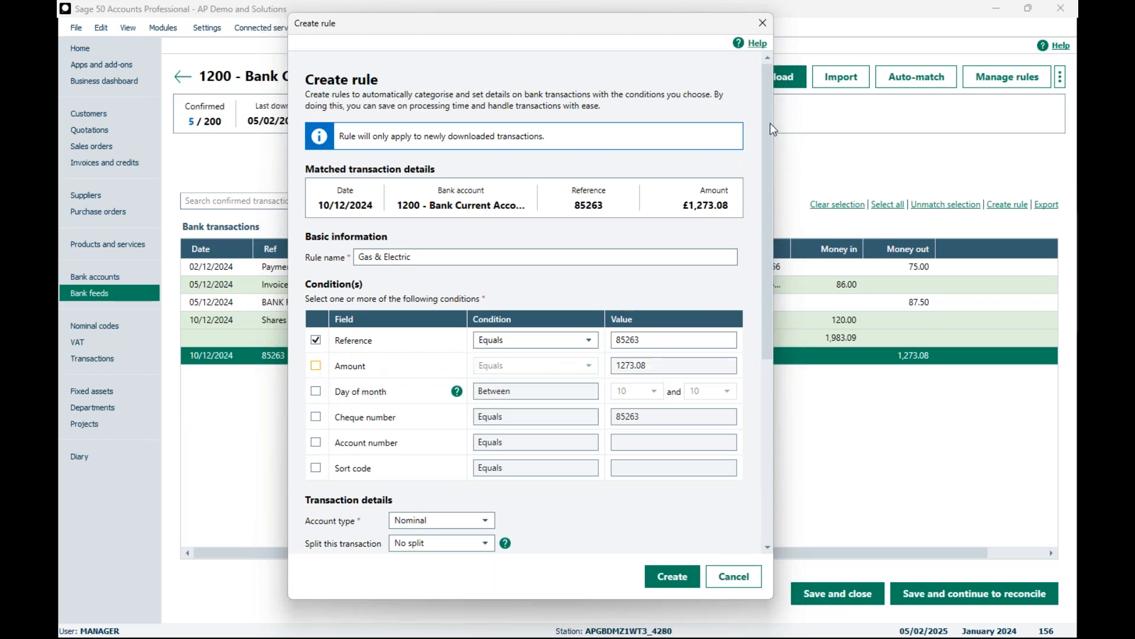
Step: Split the rule's transaction by percentage and allocate 70% to the first split under 7200 - Electricity
{"action": "left_click_drag", "start_coordinate": [768, 123], "coordinate": [761, 307]}
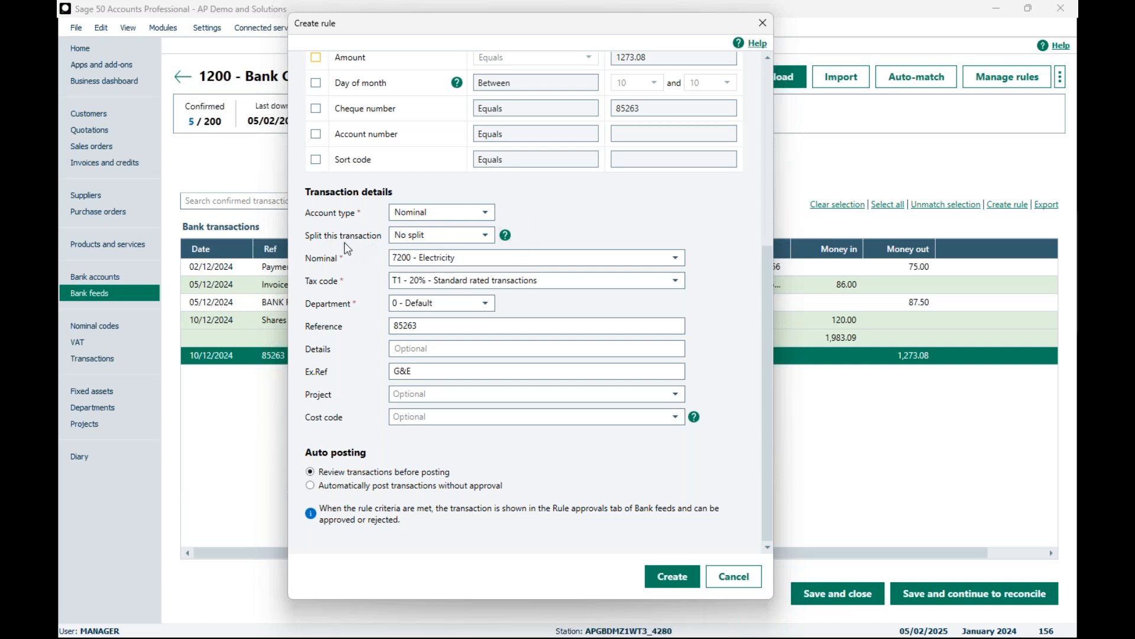
{"action": "left_click", "coordinate": [488, 237]}
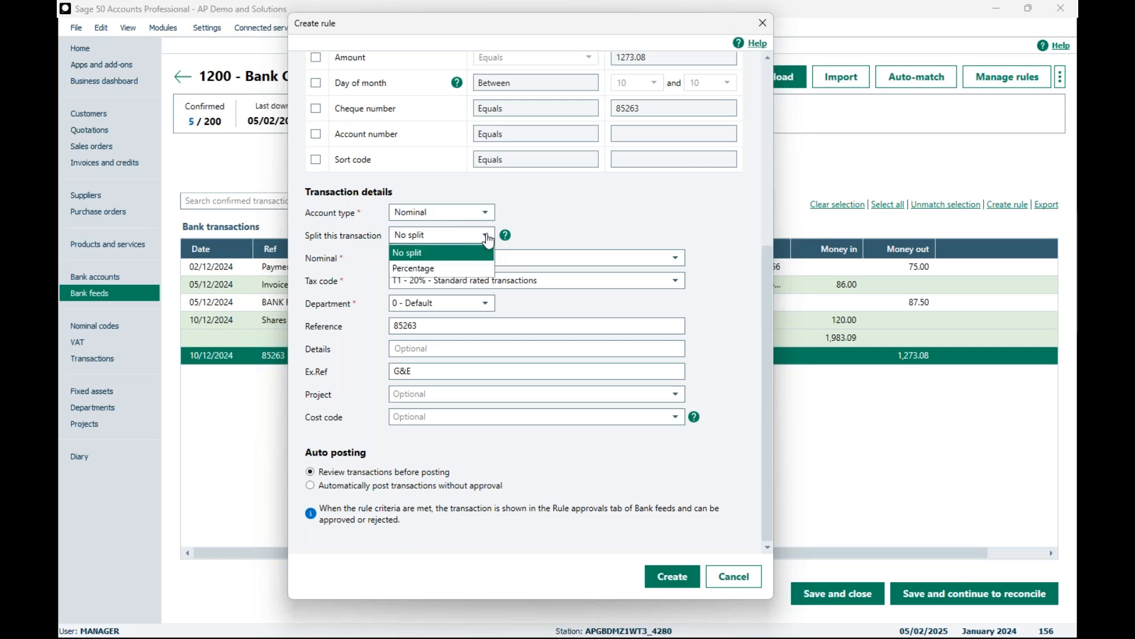
{"action": "left_click", "coordinate": [441, 265]}
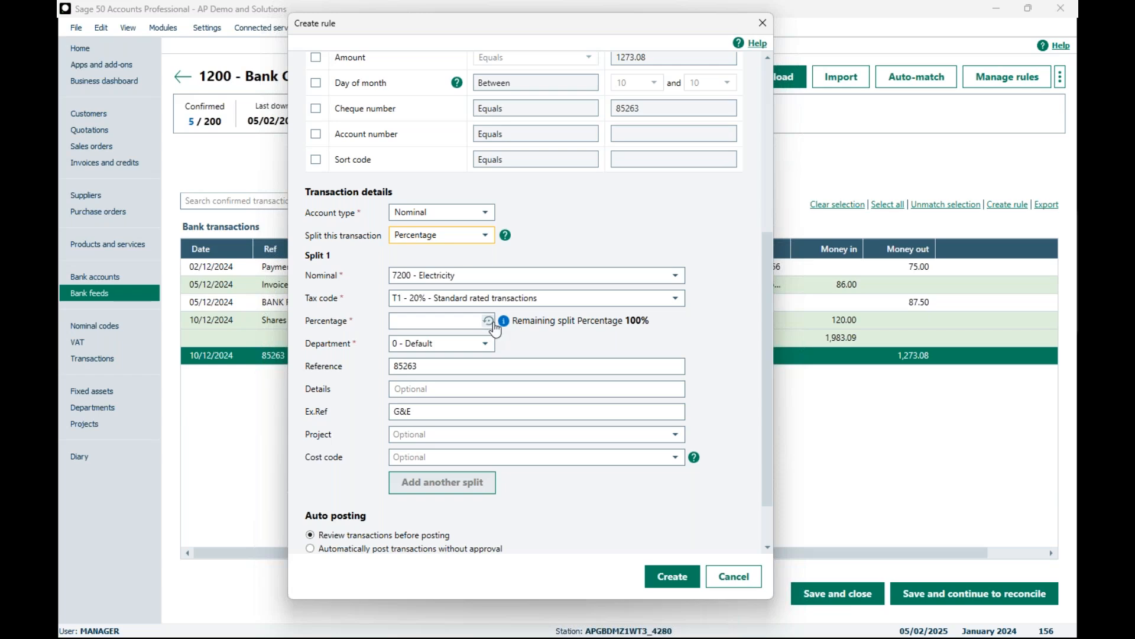
{"action": "left_click", "coordinate": [445, 320]}
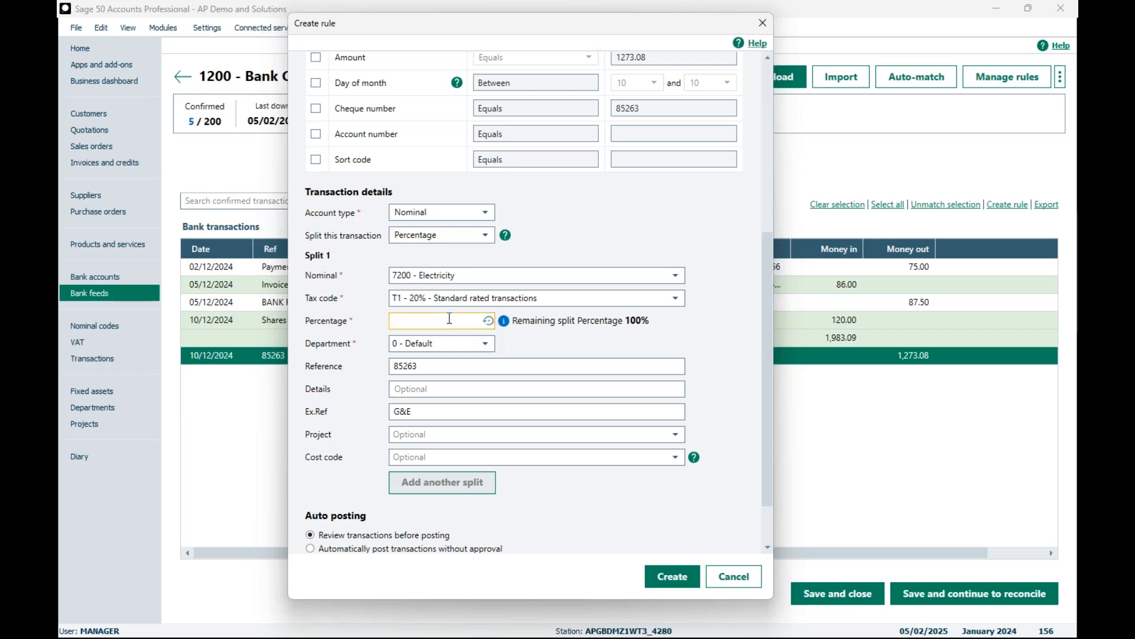
{"action": "type", "text": "70"}
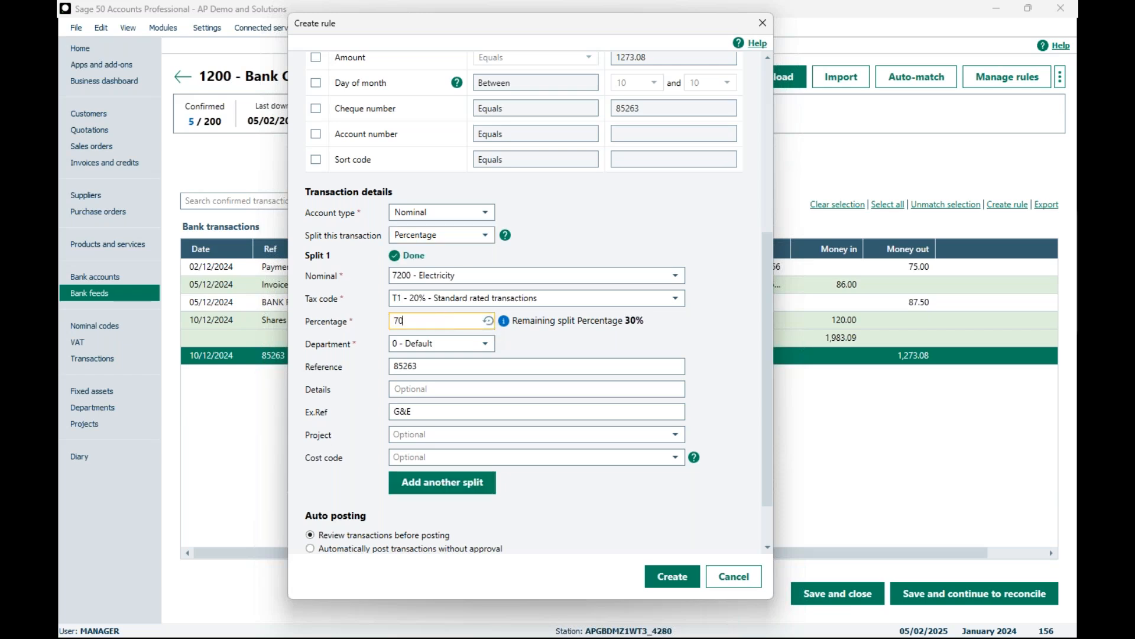
Step: Copy the Ex.Ref text G&E into the first split's details
{"action": "left_click", "coordinate": [512, 340]}
{"action": "left_click", "coordinate": [414, 391]}
{"action": "left_click", "coordinate": [417, 412]}
{"action": "key", "text": "ctrl+c"}
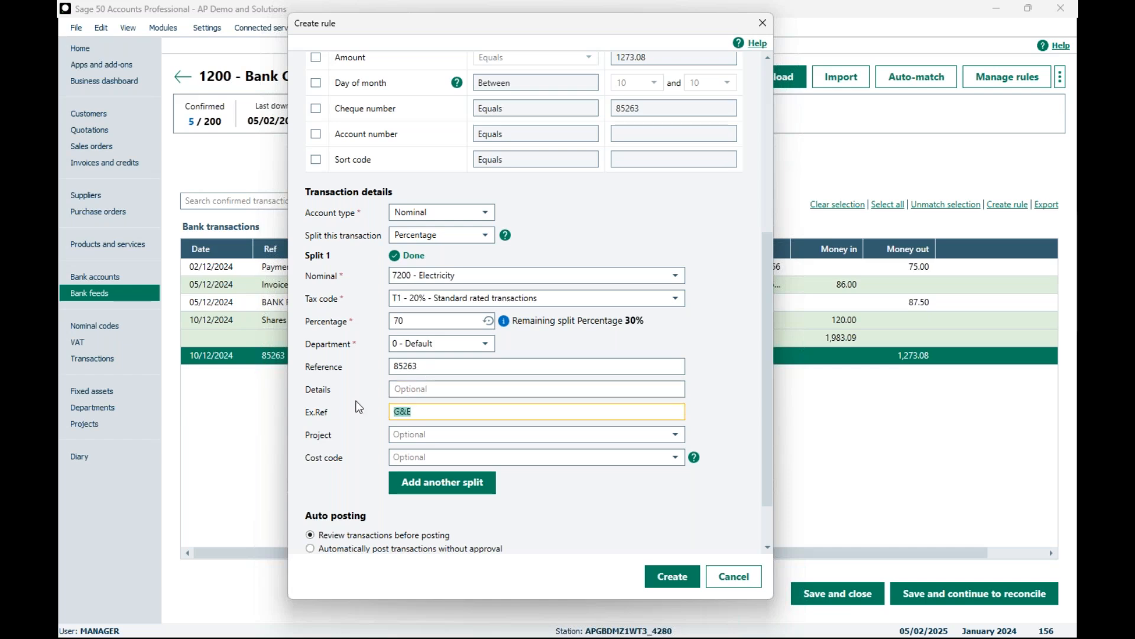
{"action": "left_click", "coordinate": [391, 389]}
{"action": "key", "text": "ctrl+v"}
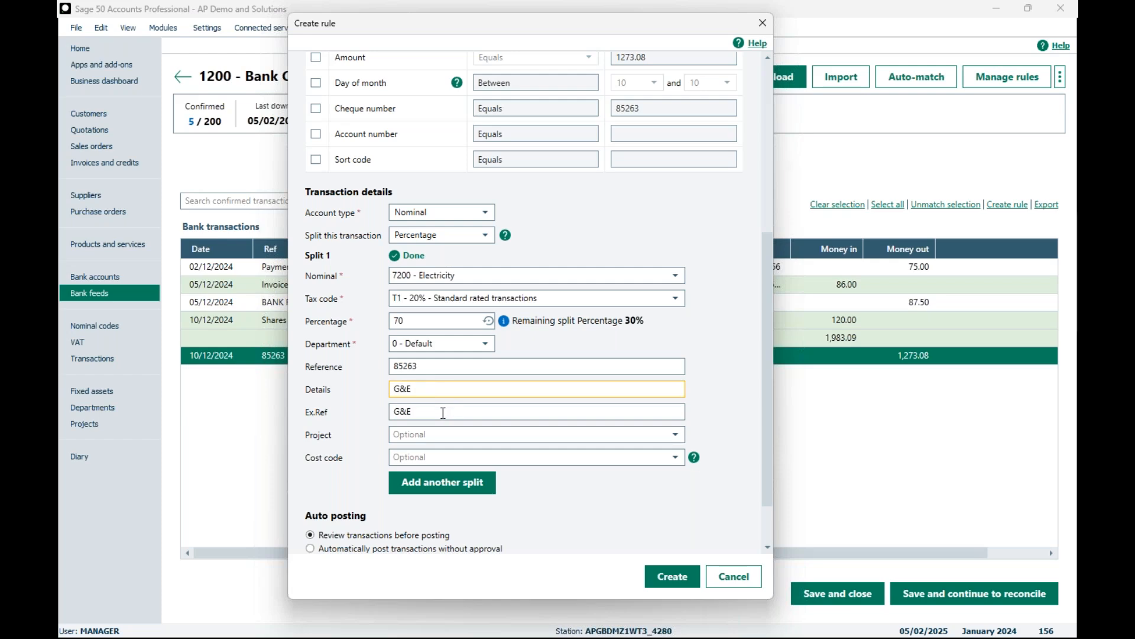
Step: Add a second split under nominal 7201 - Gas and allocate the remaining 30% to it
{"action": "scroll", "coordinate": [363, 414], "scroll_direction": "down", "scroll_amount": 1}
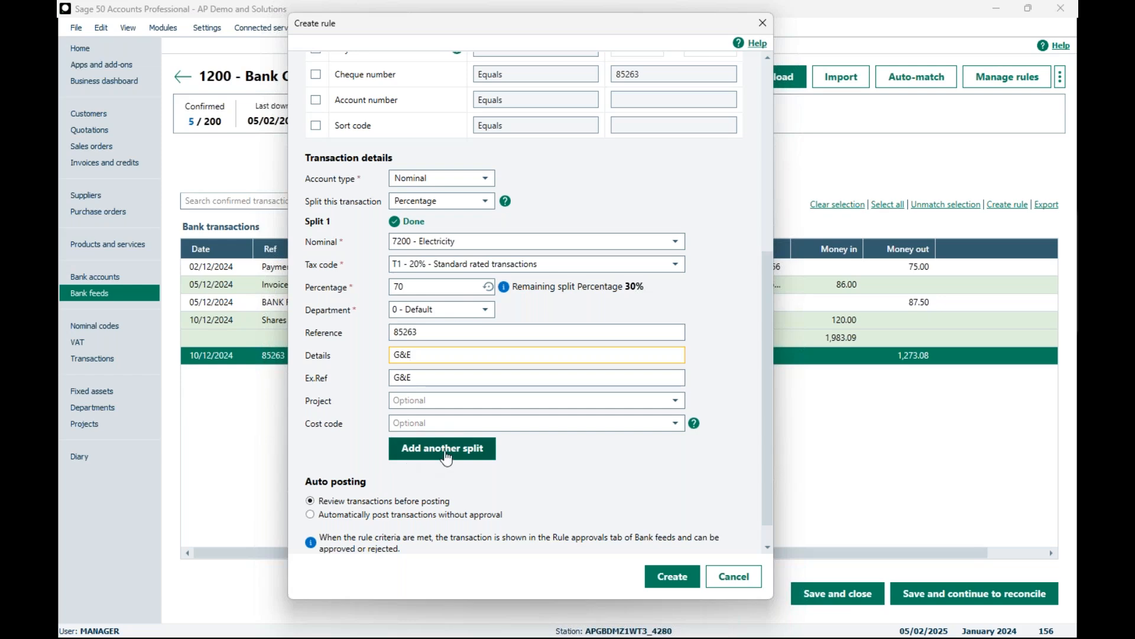
{"action": "left_click", "coordinate": [447, 455]}
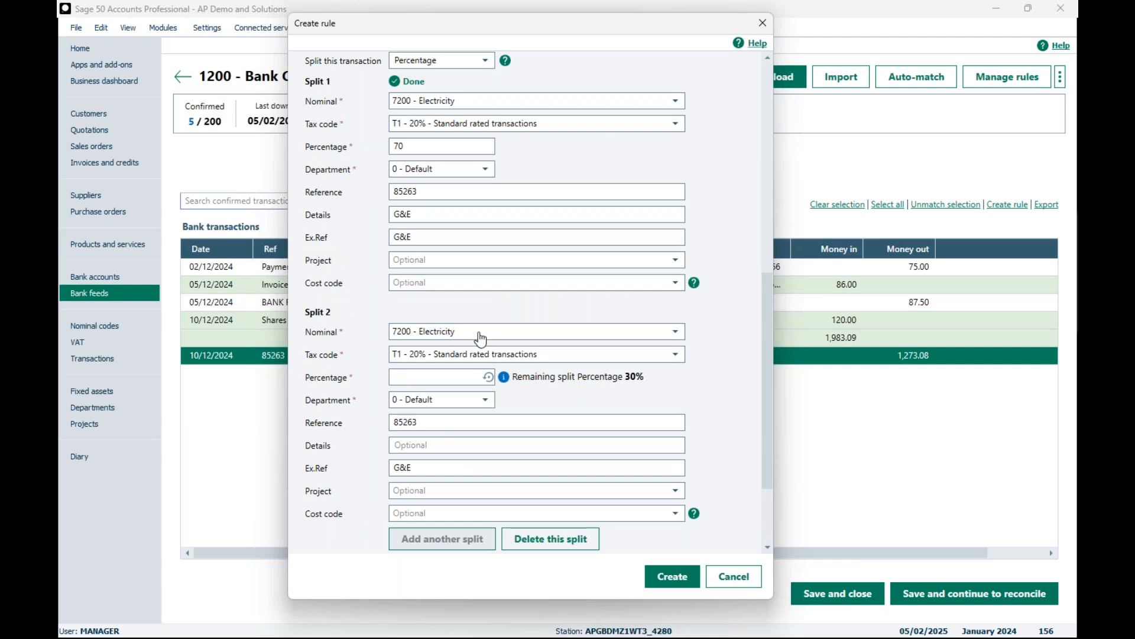
{"action": "left_click", "coordinate": [675, 332]}
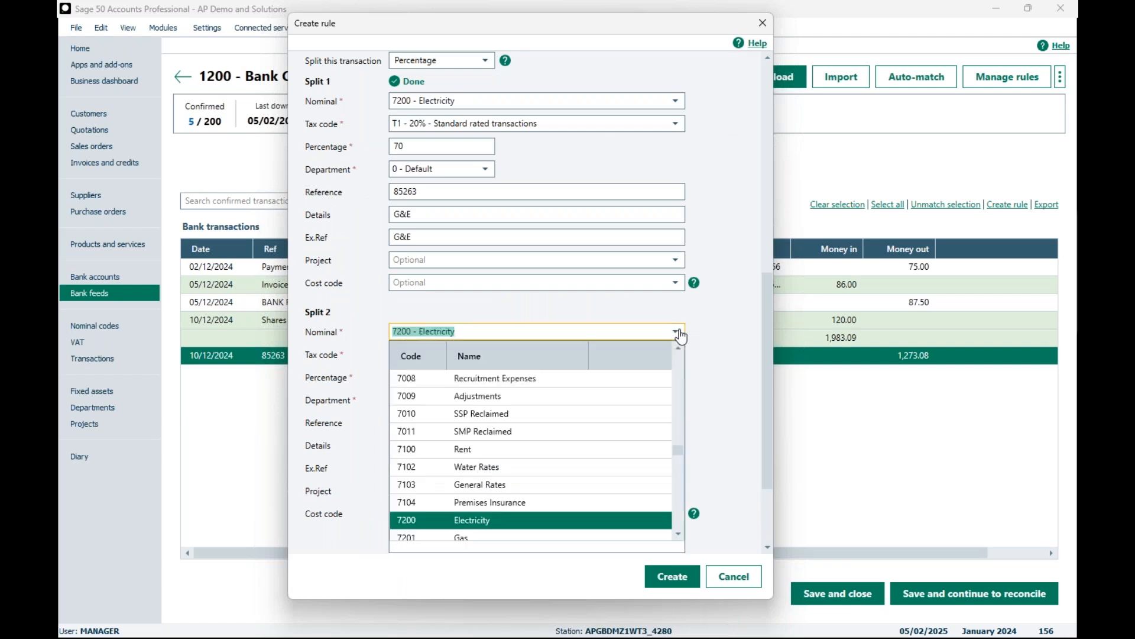
{"action": "left_click", "coordinate": [467, 534]}
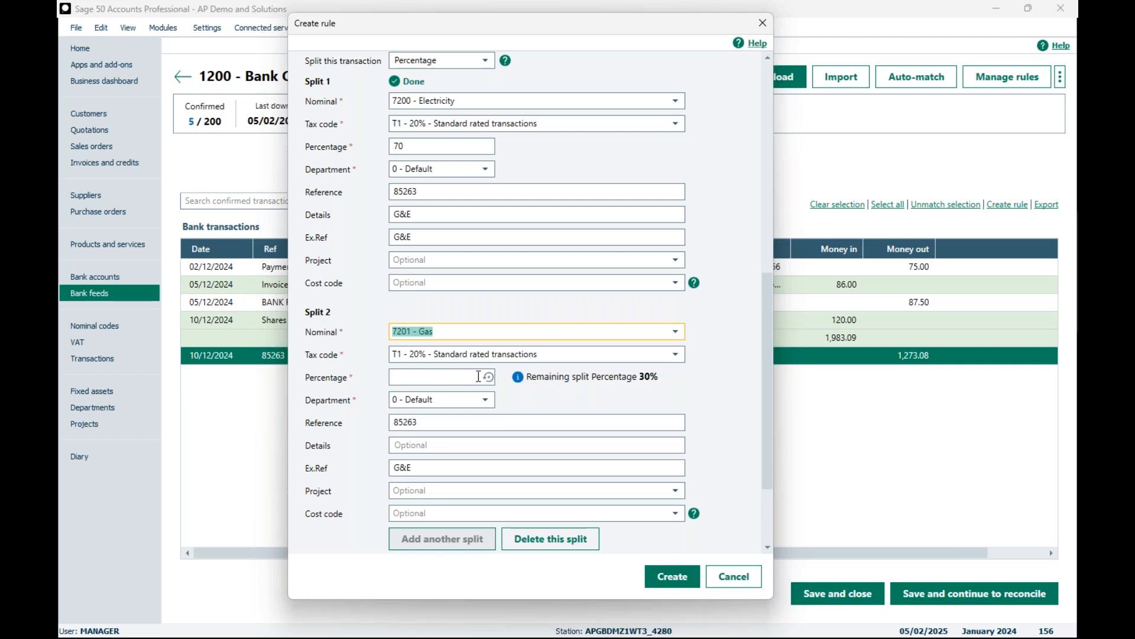
{"action": "left_click", "coordinate": [446, 379]}
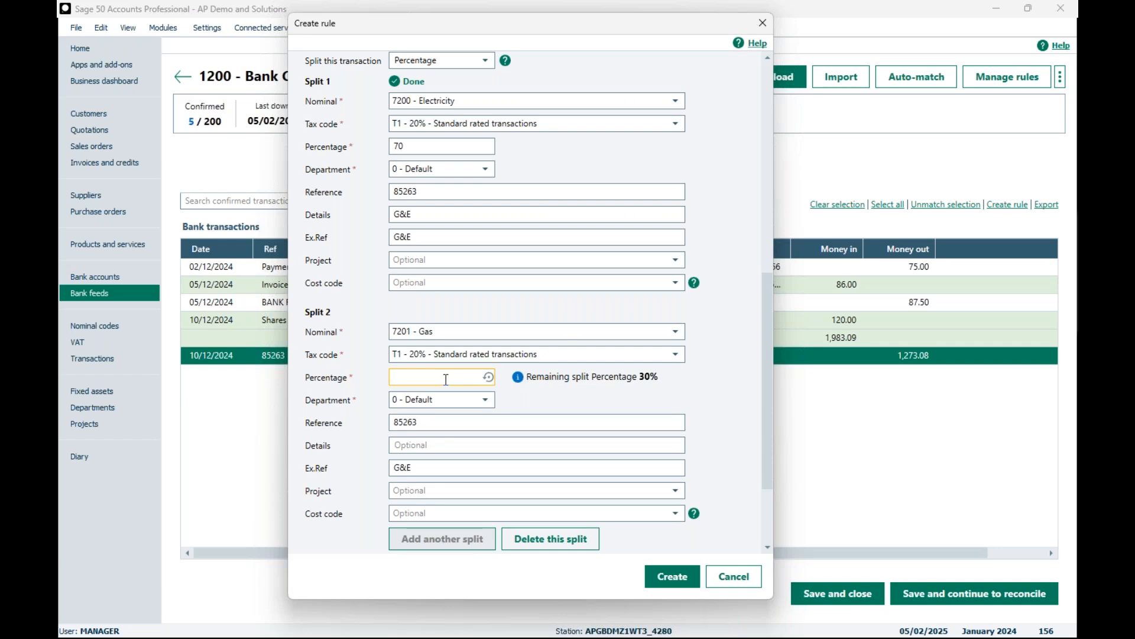
{"action": "type", "text": "20"}
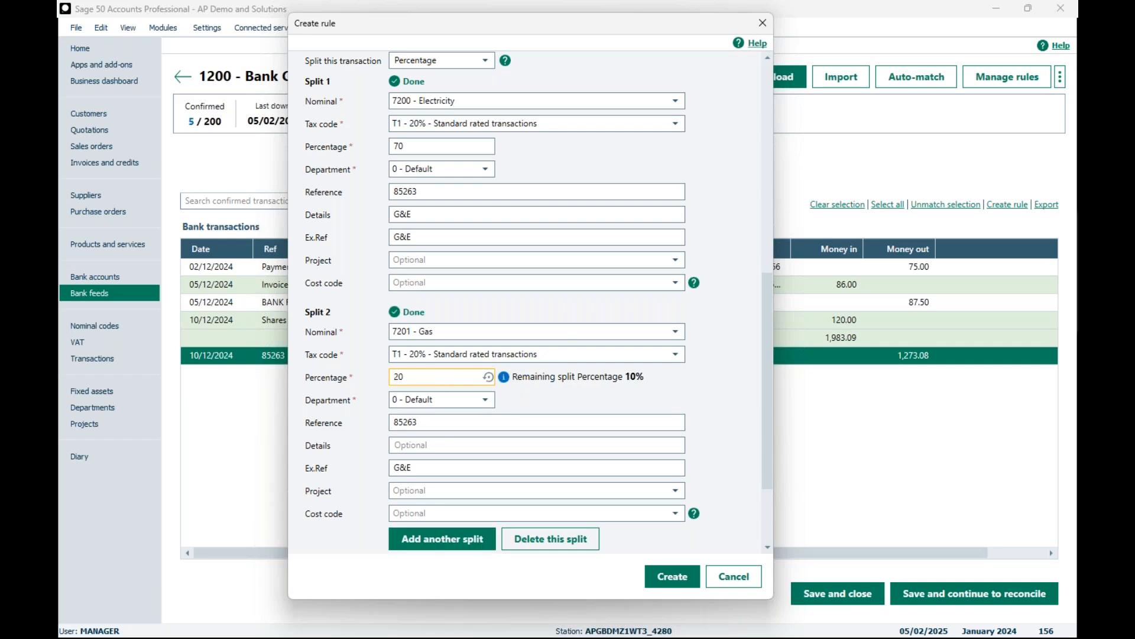
{"action": "key", "text": "BackSpace"}
{"action": "key", "text": "BackSpace"}
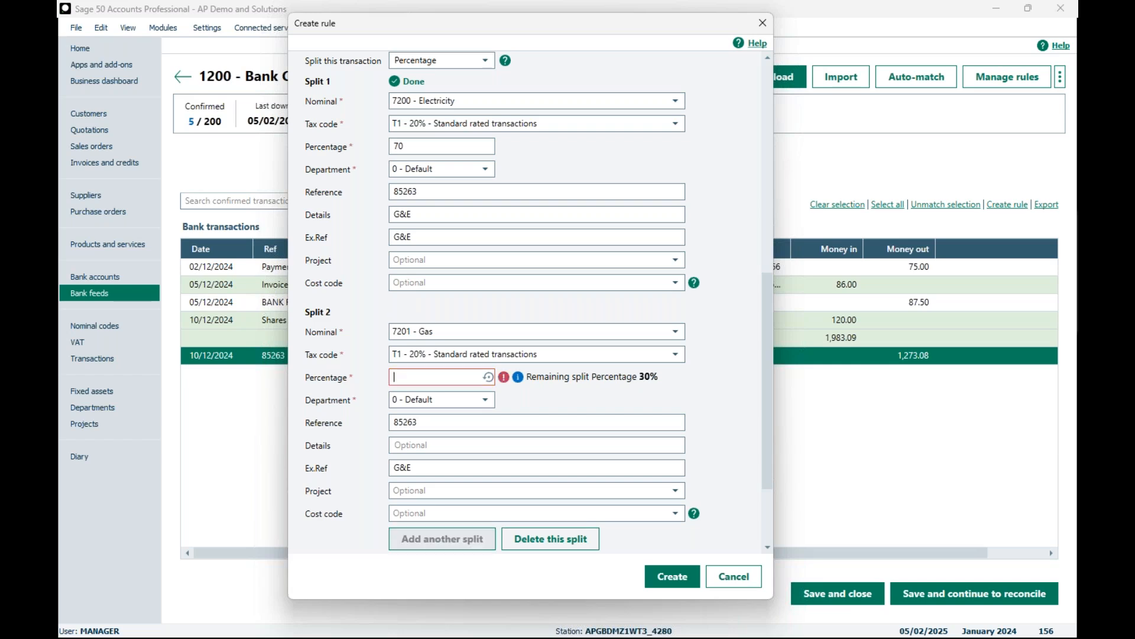
{"action": "left_click", "coordinate": [488, 378]}
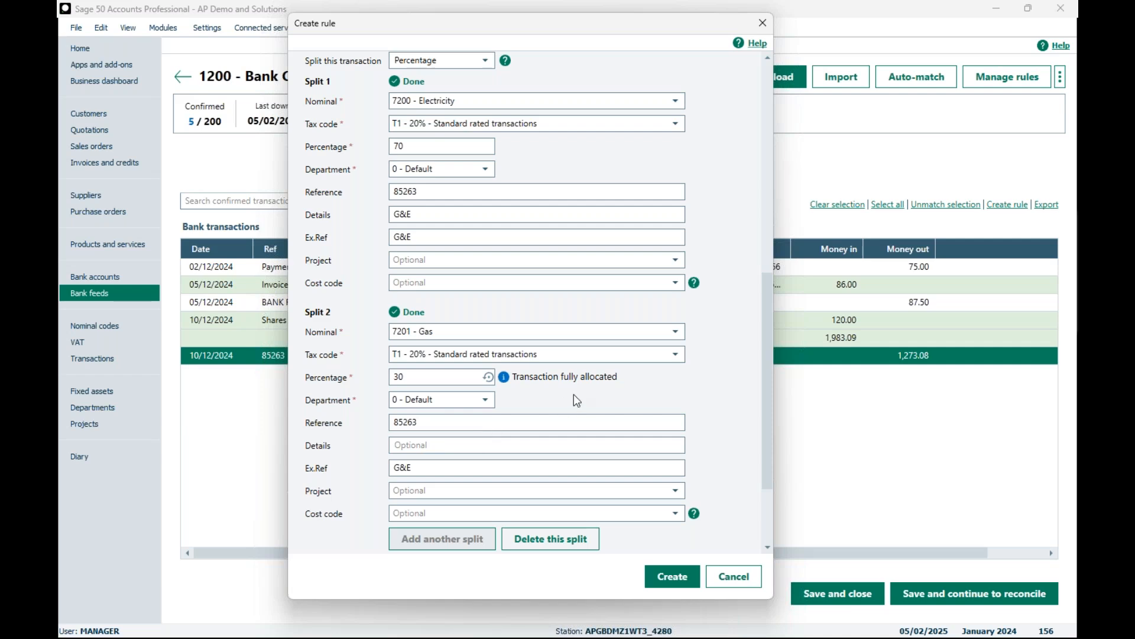
Step: Set the details of the first split to Electric and those of the second split to Gas
{"action": "scroll", "coordinate": [574, 393], "scroll_direction": "down", "scroll_amount": 1}
{"action": "left_click_drag", "start_coordinate": [415, 433], "coordinate": [382, 427]}
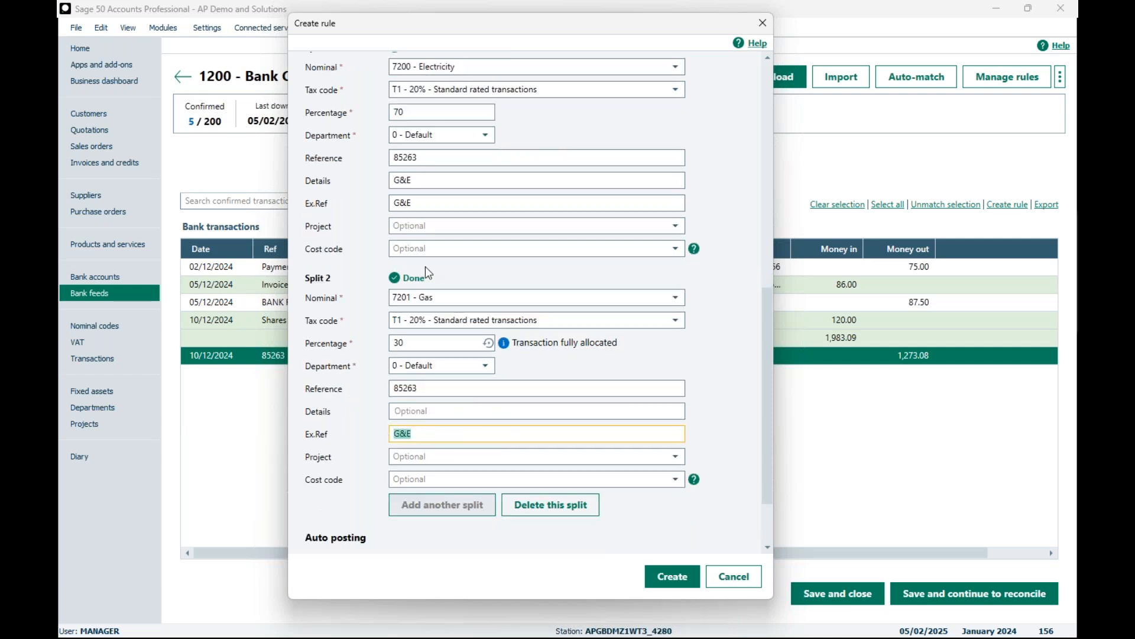
{"action": "left_click_drag", "start_coordinate": [414, 180], "coordinate": [367, 176]}
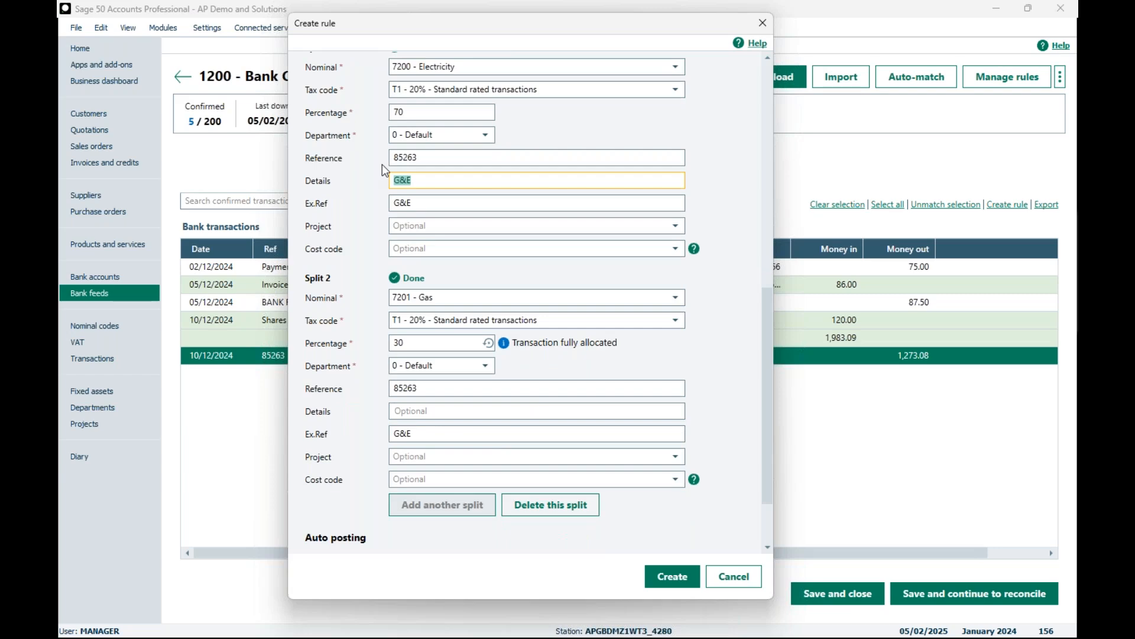
{"action": "type", "text": "Electric"}
{"action": "left_click", "coordinate": [414, 413]}
{"action": "type", "text": "Gas"}
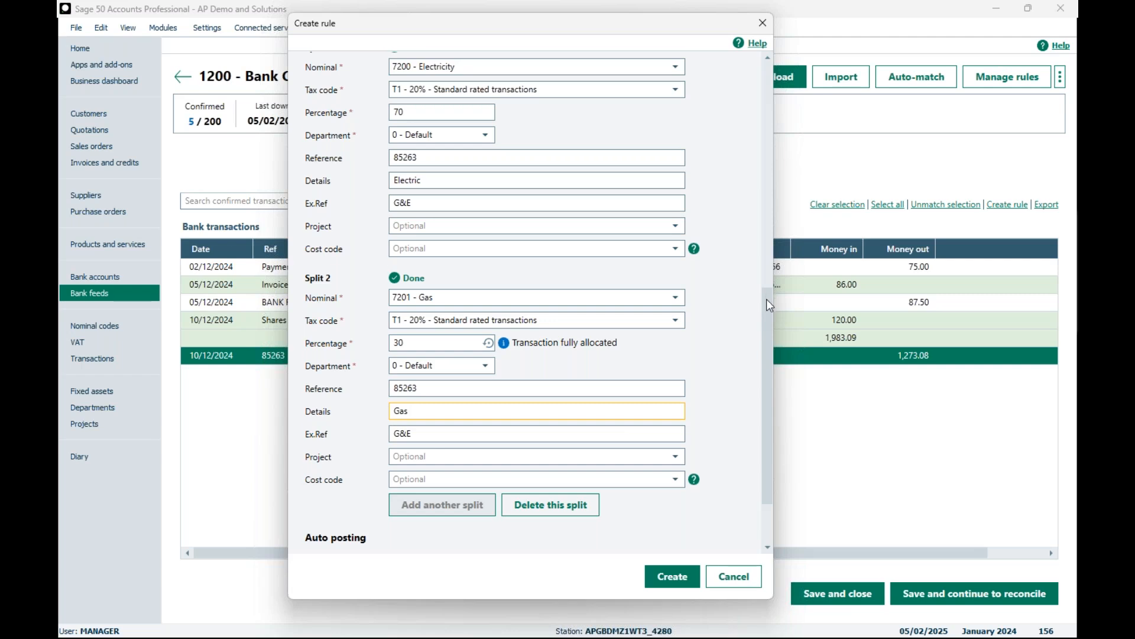
Step: Create the rule with transactions reviewed before posting, and check it in the account's list of rules
{"action": "left_click_drag", "start_coordinate": [766, 300], "coordinate": [768, 332]}
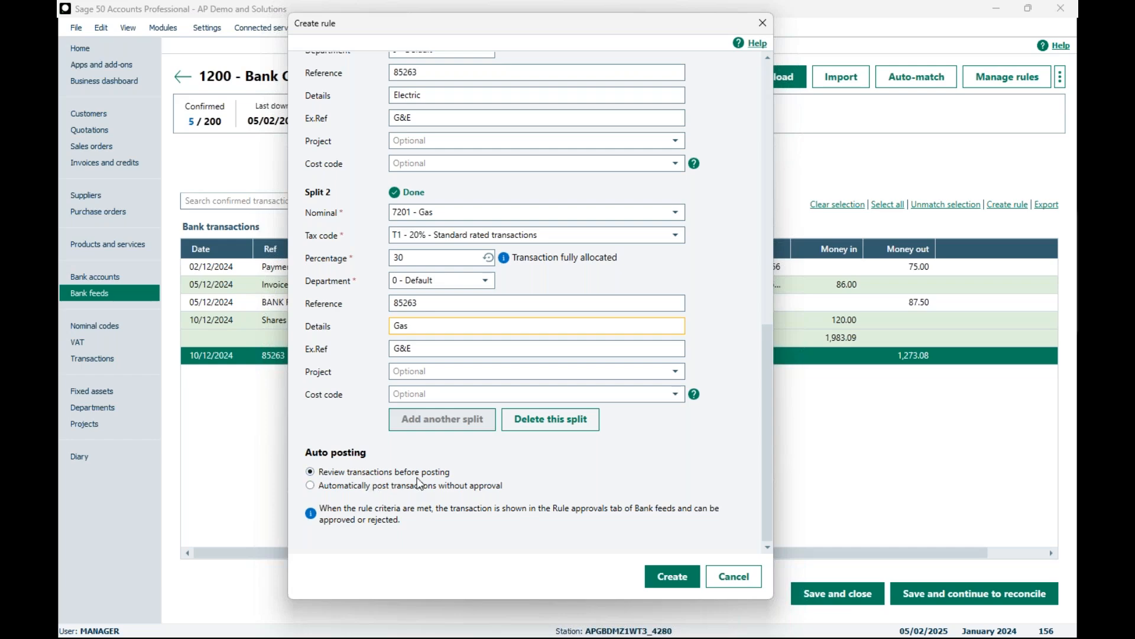
{"action": "left_click", "coordinate": [664, 579]}
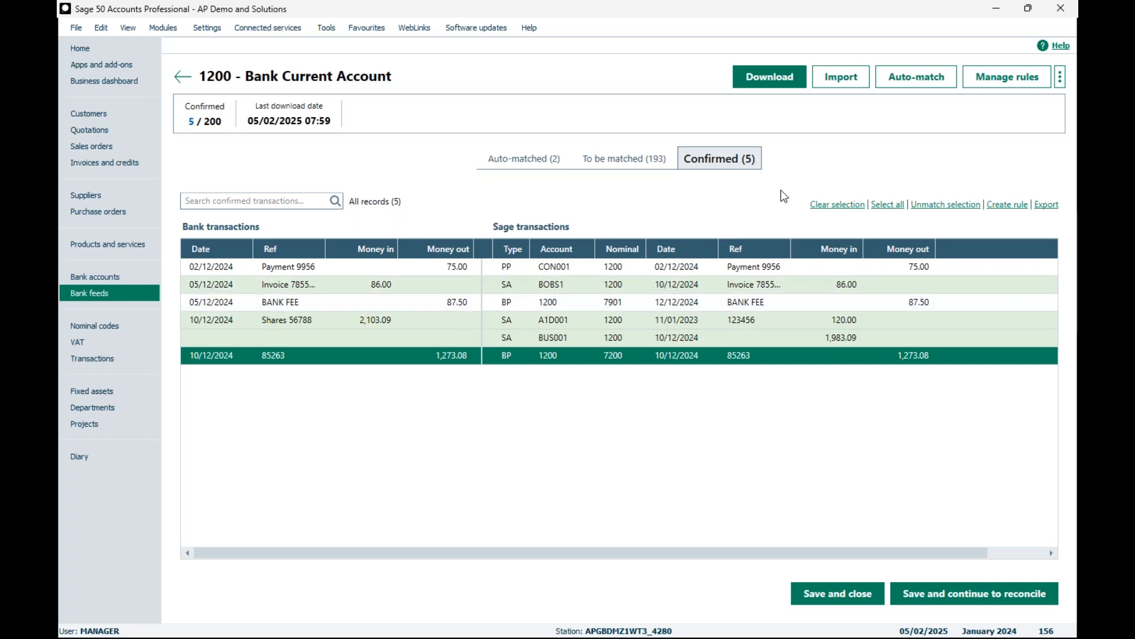
{"action": "left_click", "coordinate": [1004, 83]}
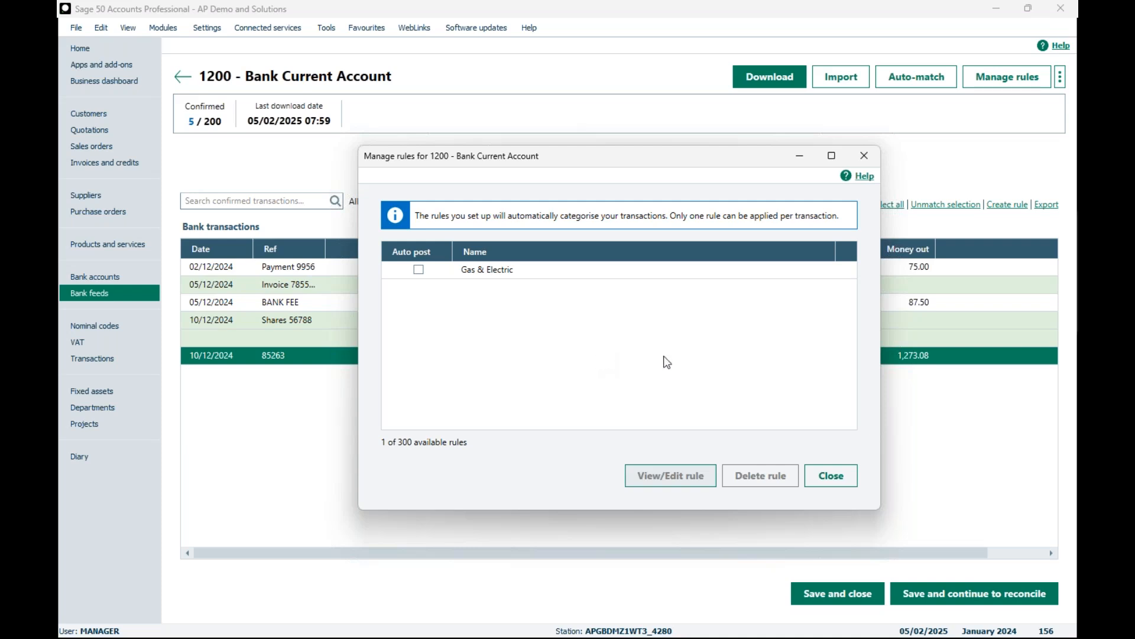
{"action": "left_click", "coordinate": [825, 482]}
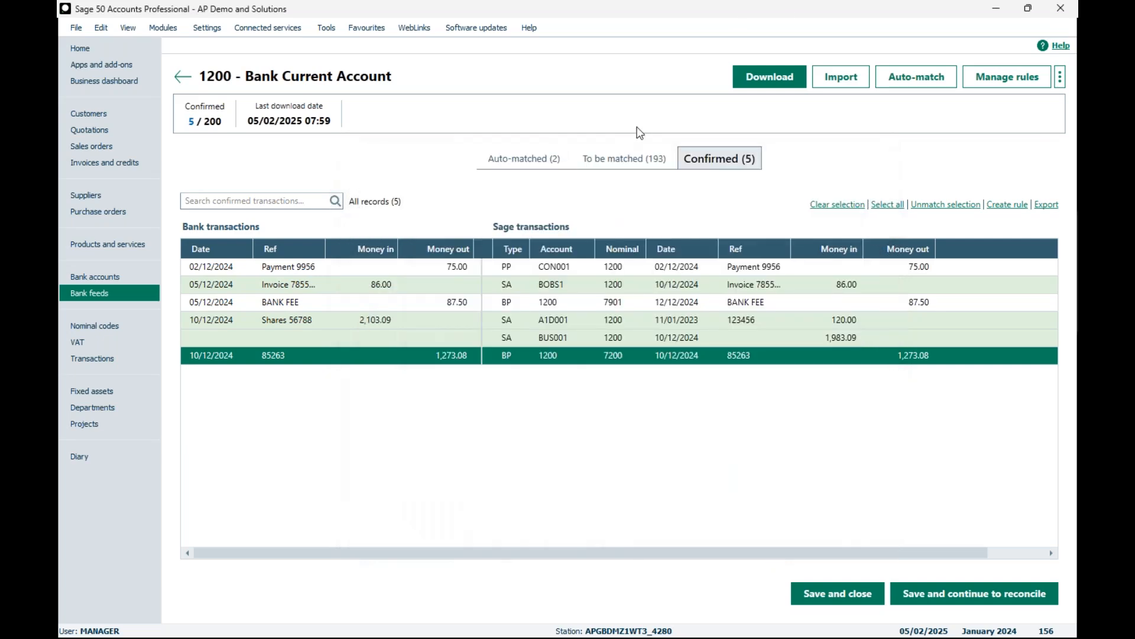
Step: Download the latest bank transactions for the Bank Current Account and dismiss the completion message
{"action": "left_click", "coordinate": [759, 80]}
{"action": "key", "text": "Return"}
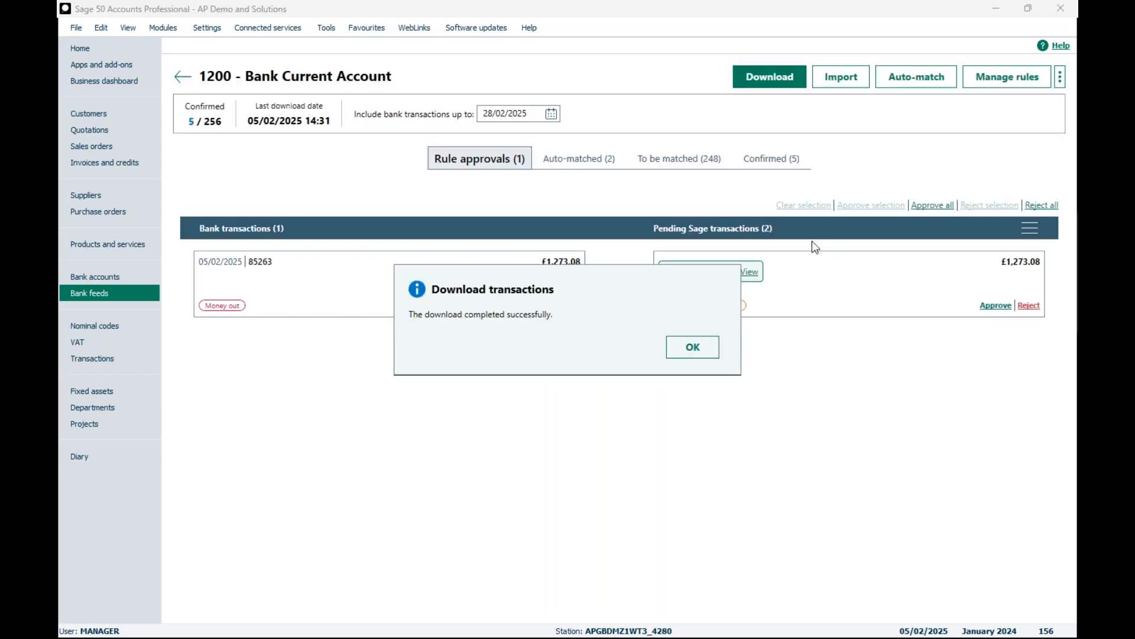
{"action": "left_click", "coordinate": [688, 362]}
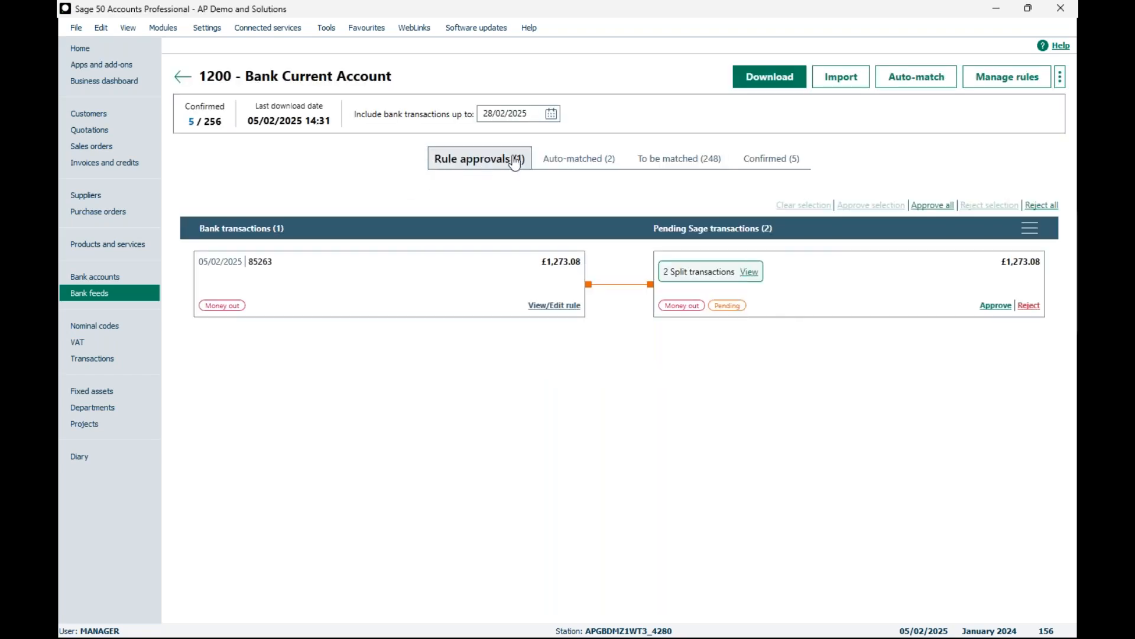